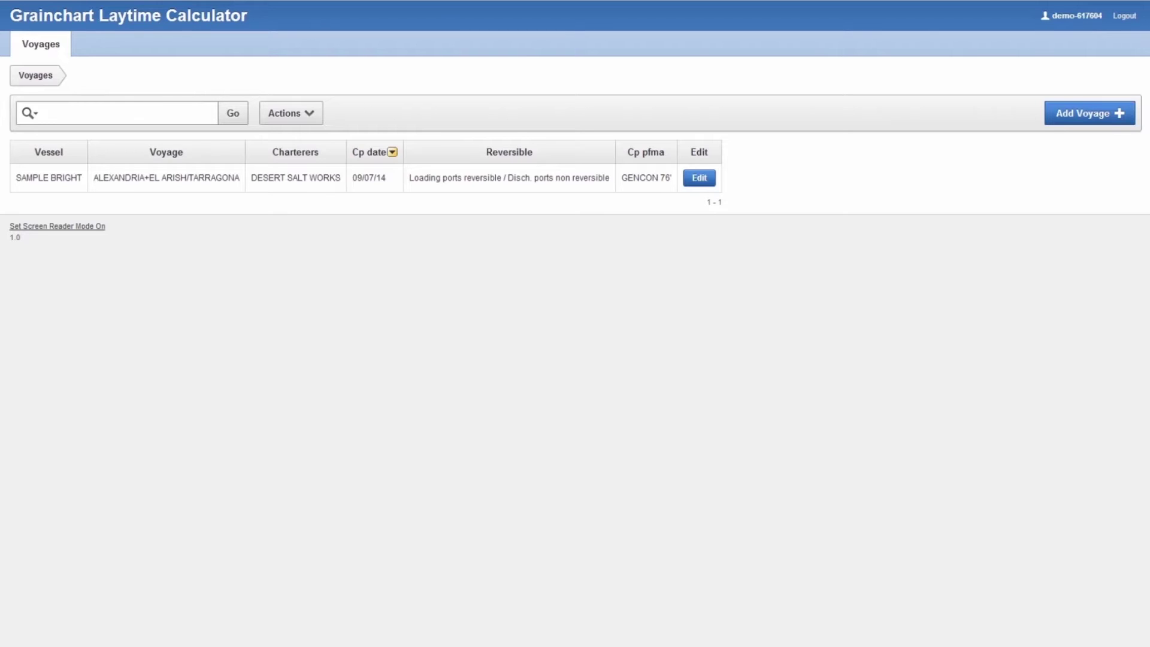
# - Start a new voyage record dated 02/12/14 with SUNRISE as the vessel name
pyautogui.click(1070, 117)
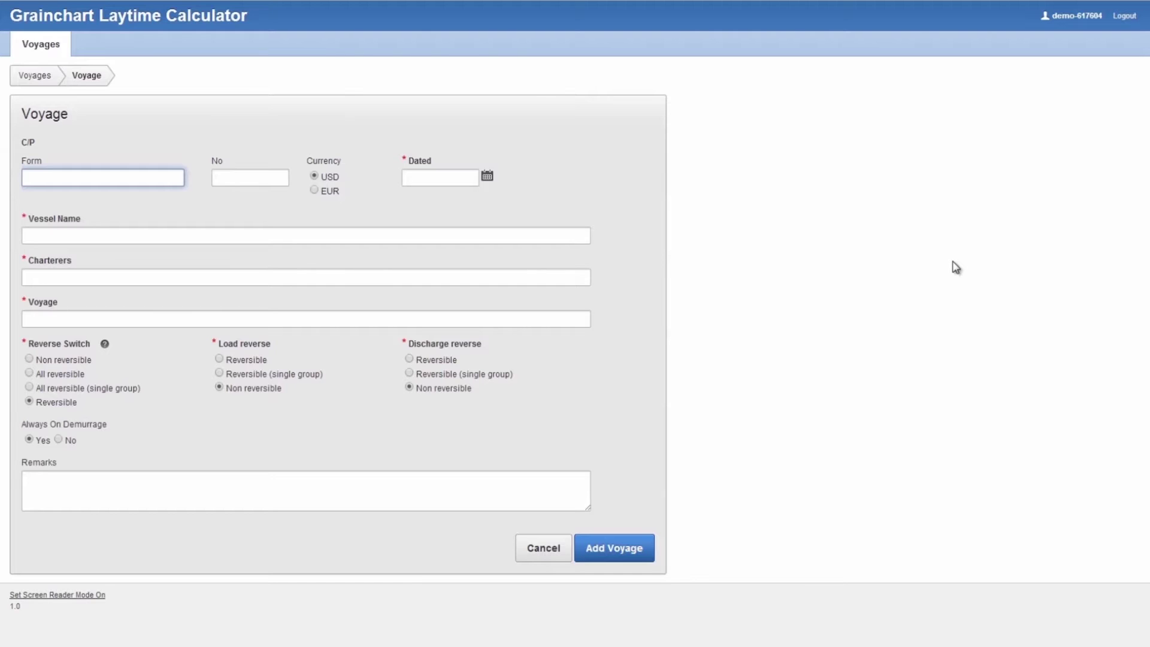
pyautogui.click(488, 176)
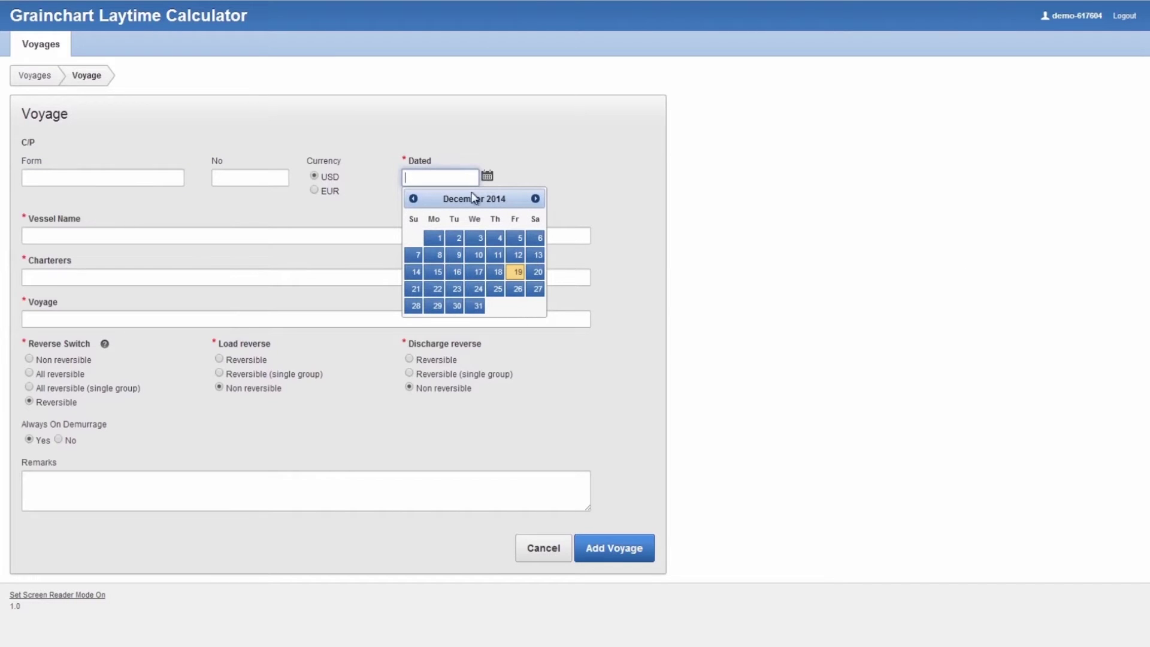
pyautogui.click(457, 240)
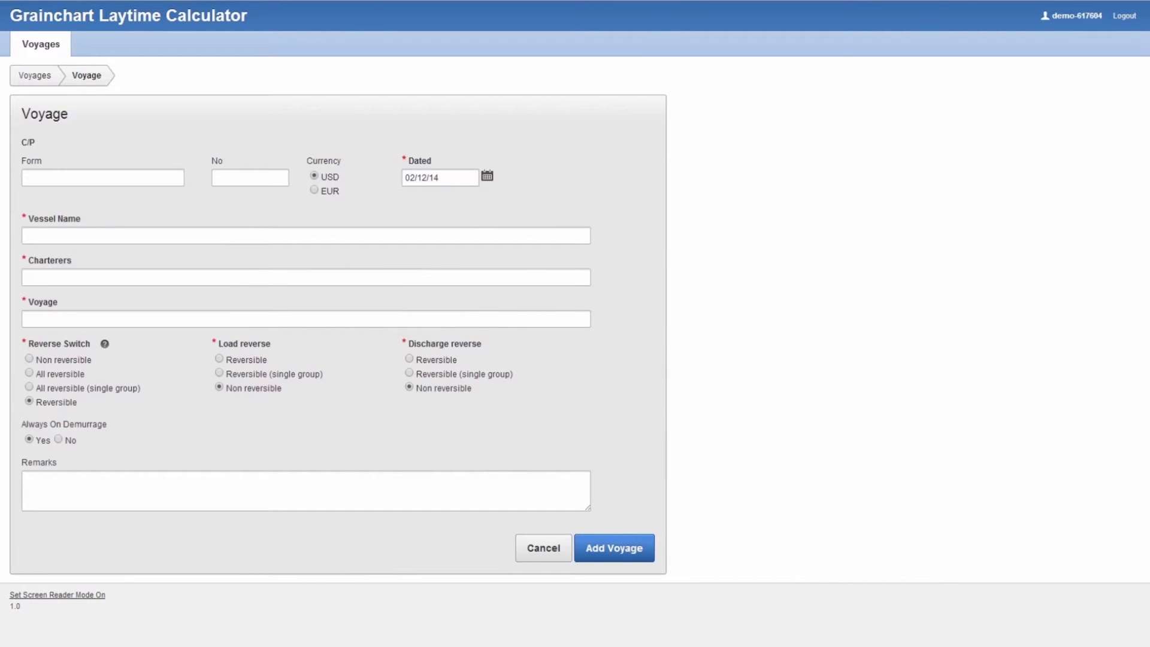
pyautogui.click(439, 237)
pyautogui.write('S')
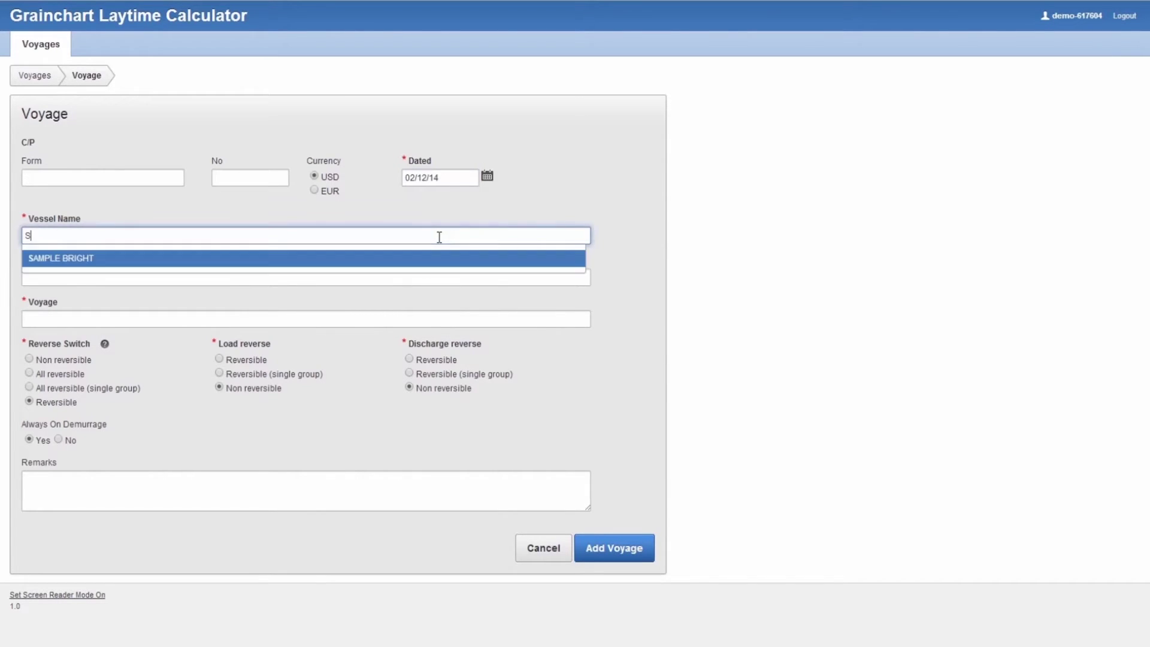
pyautogui.write('UNRISE')
# - Enter STEELTRADE as the charterers and STEEL PRODUCTS NOVOROSSIYSK/ALEXANDRIA as the voyage
pyautogui.click(436, 276)
pyautogui.write('STEELTRADE')
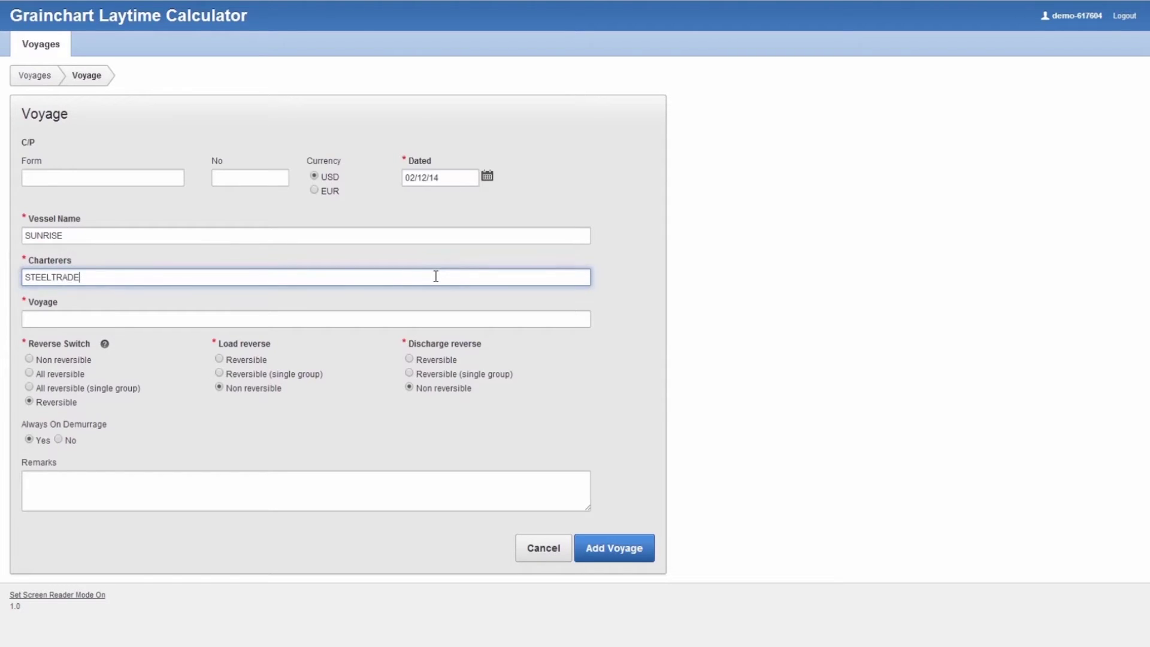
pyautogui.click(425, 322)
pyautogui.write('STEE')
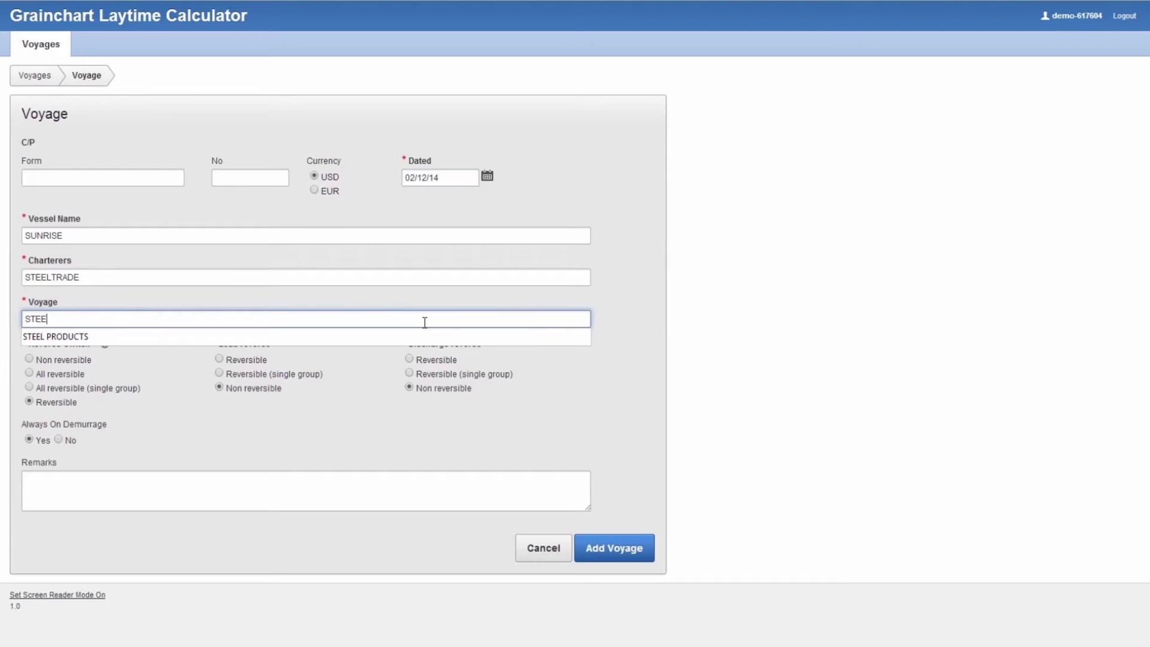
pyautogui.write('L PRODUCTS NOVO')
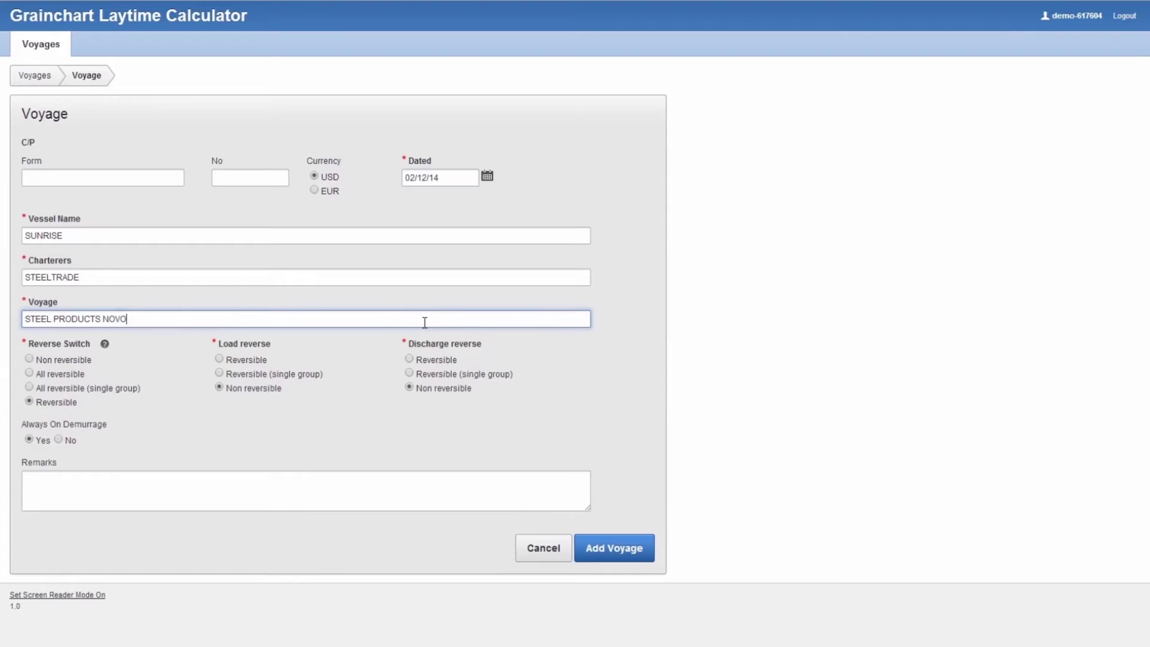
pyautogui.write('ROSSIYSK/ALEXANDRIA')
pyautogui.press('Tab')
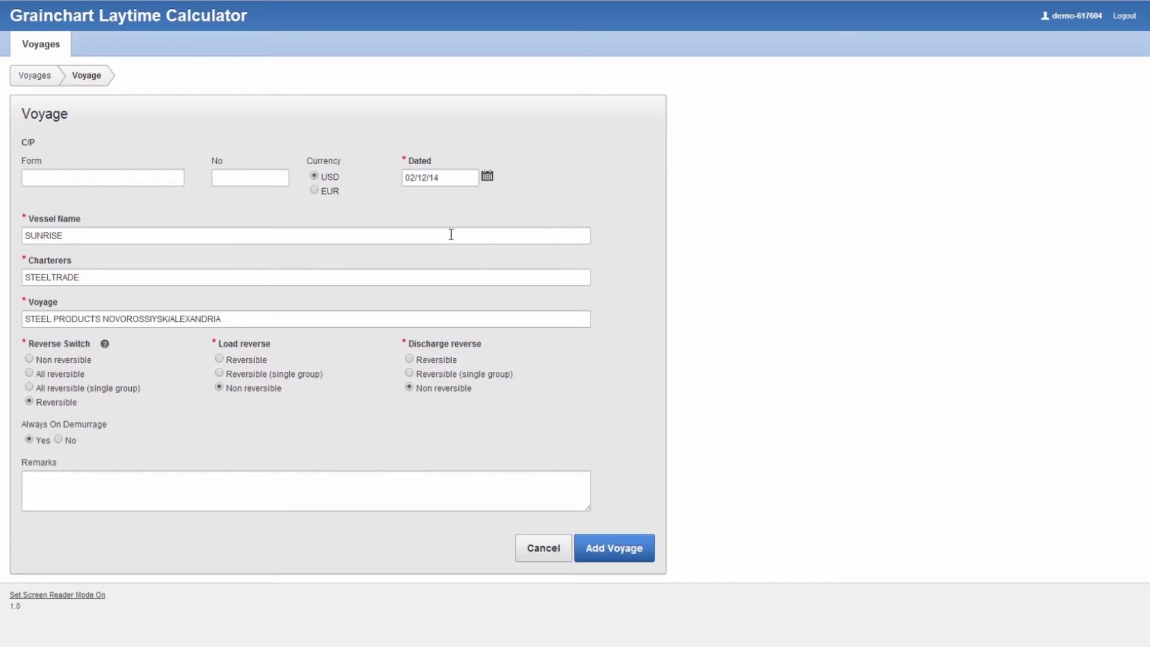
# - Set the charter party form to Gencon 94 and its number to 110, and add the voyage
pyautogui.click(153, 178)
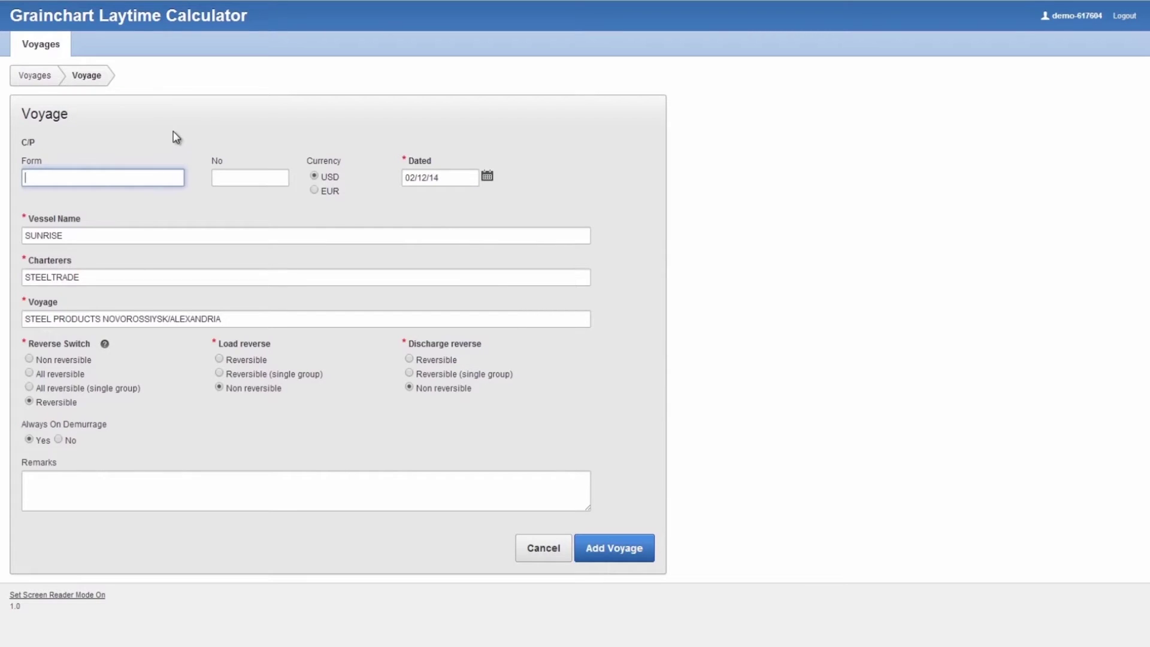
pyautogui.write('Gencon 94')
pyautogui.click(252, 174)
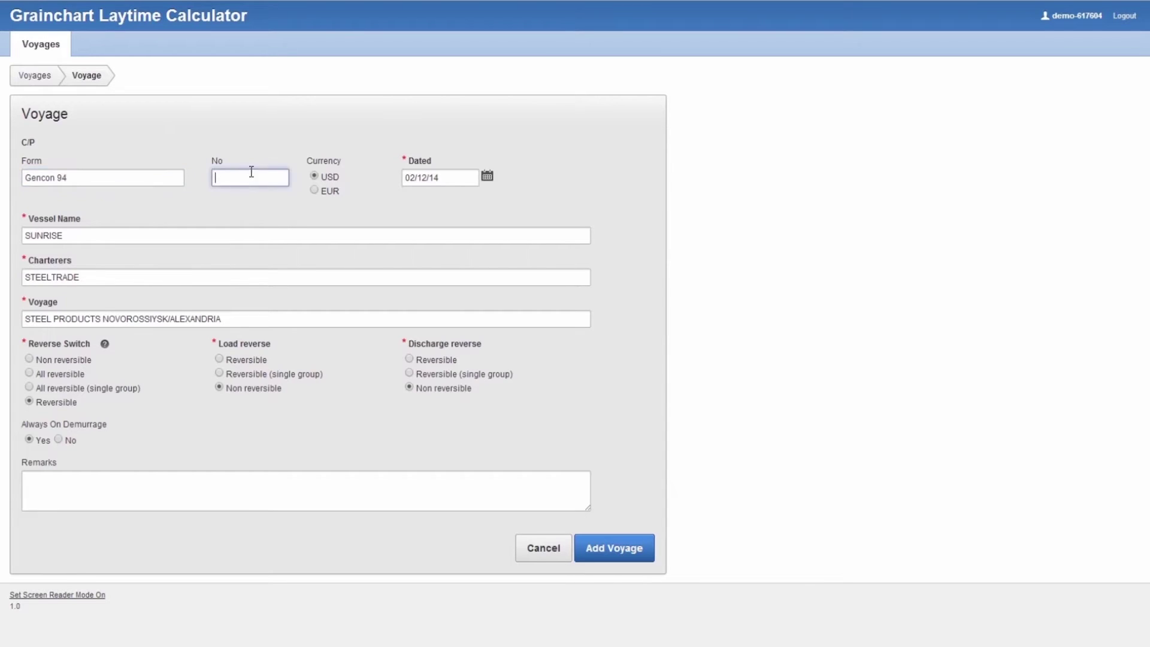
pyautogui.write('110')
pyautogui.click(603, 550)
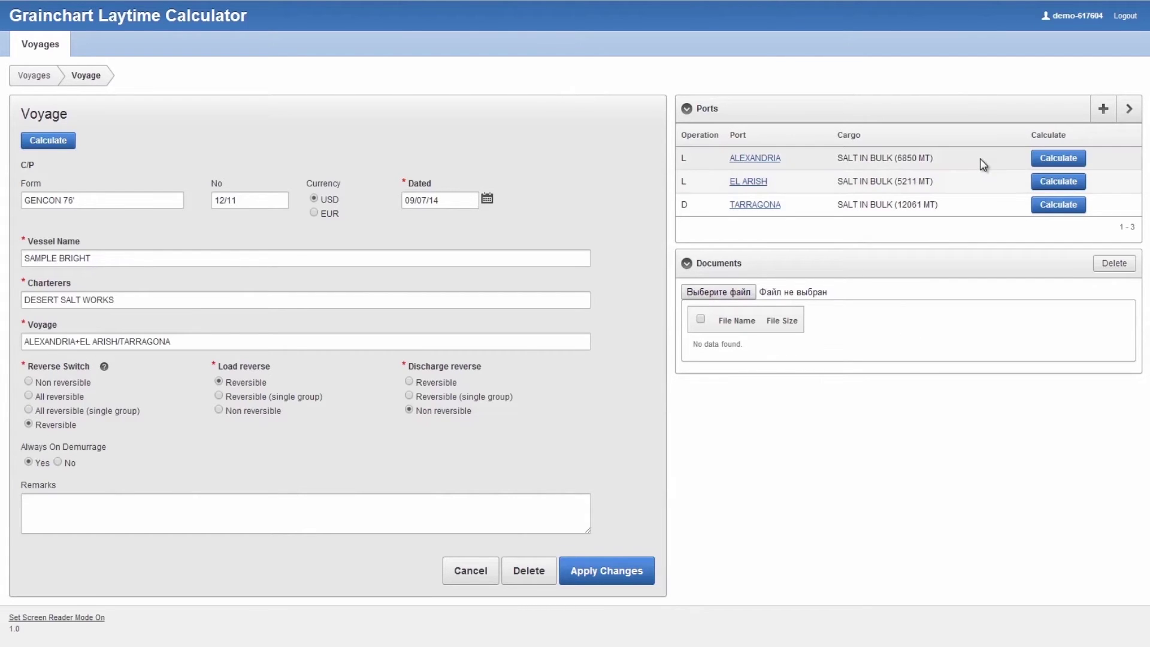
# - Start a new loading port named NOVOROSSIYSK with a cargo of 12500 MT described as STEEL PRODUCTS
pyautogui.click(1103, 110)
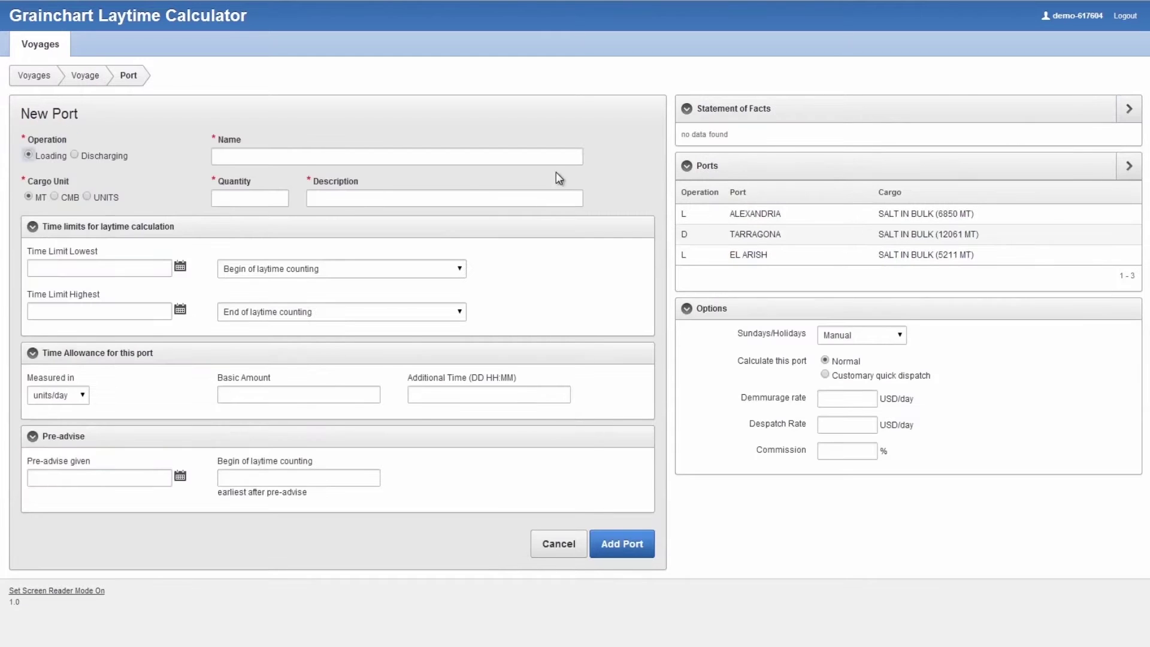
pyautogui.click(463, 158)
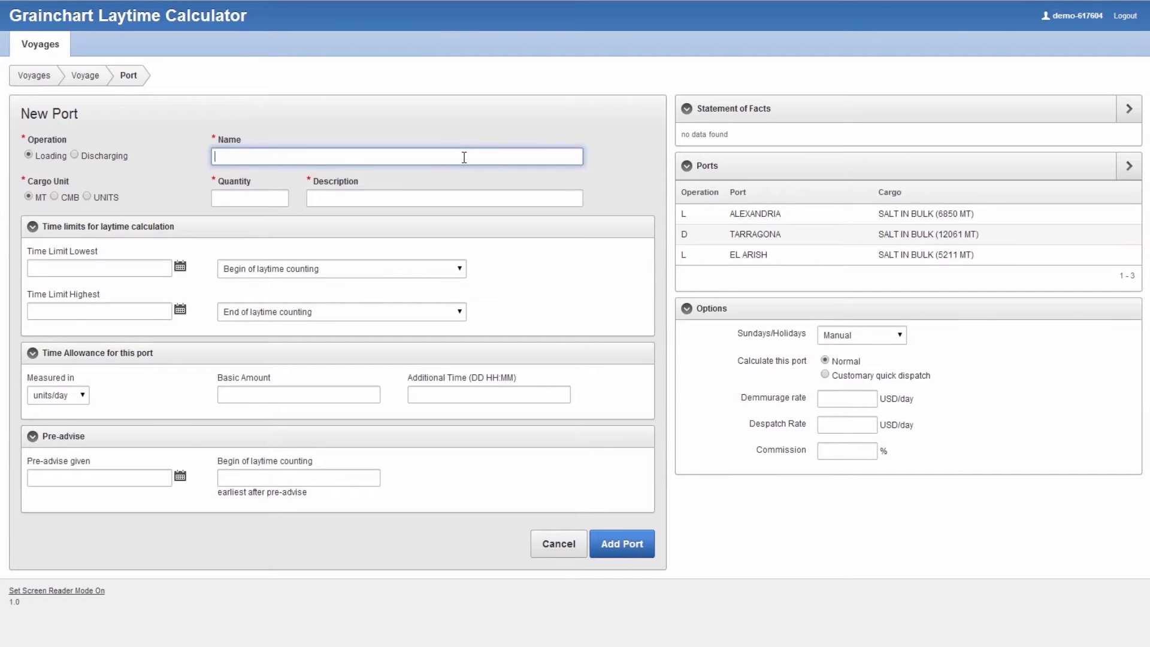
pyautogui.write('NOVOROSSIYSK')
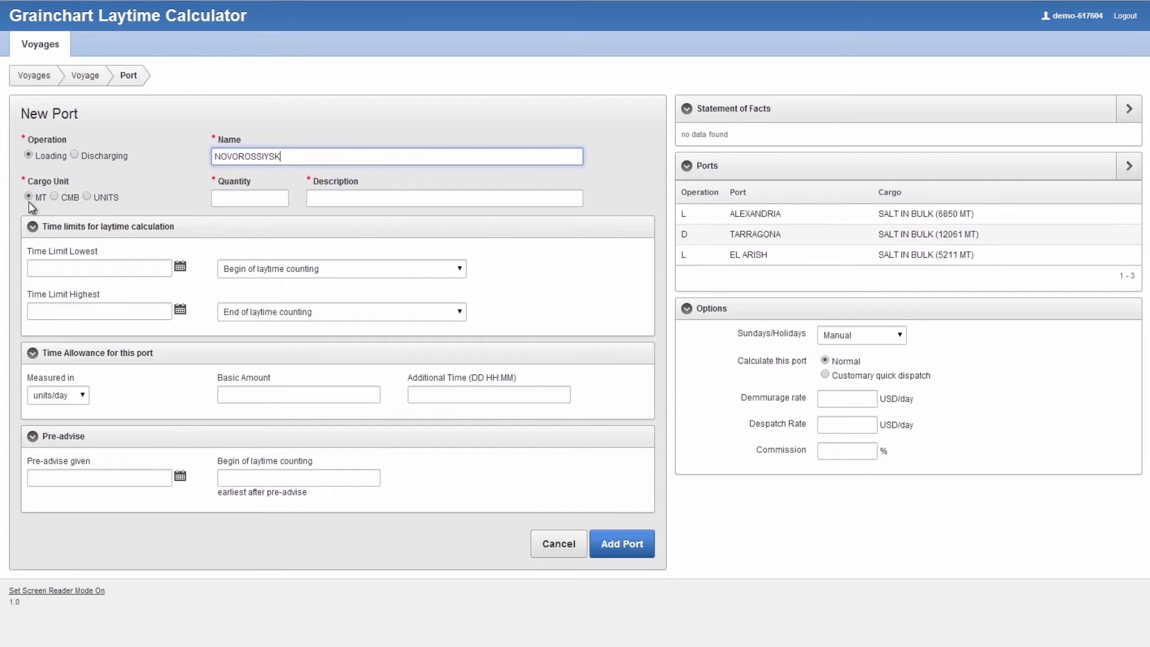
pyautogui.click(230, 199)
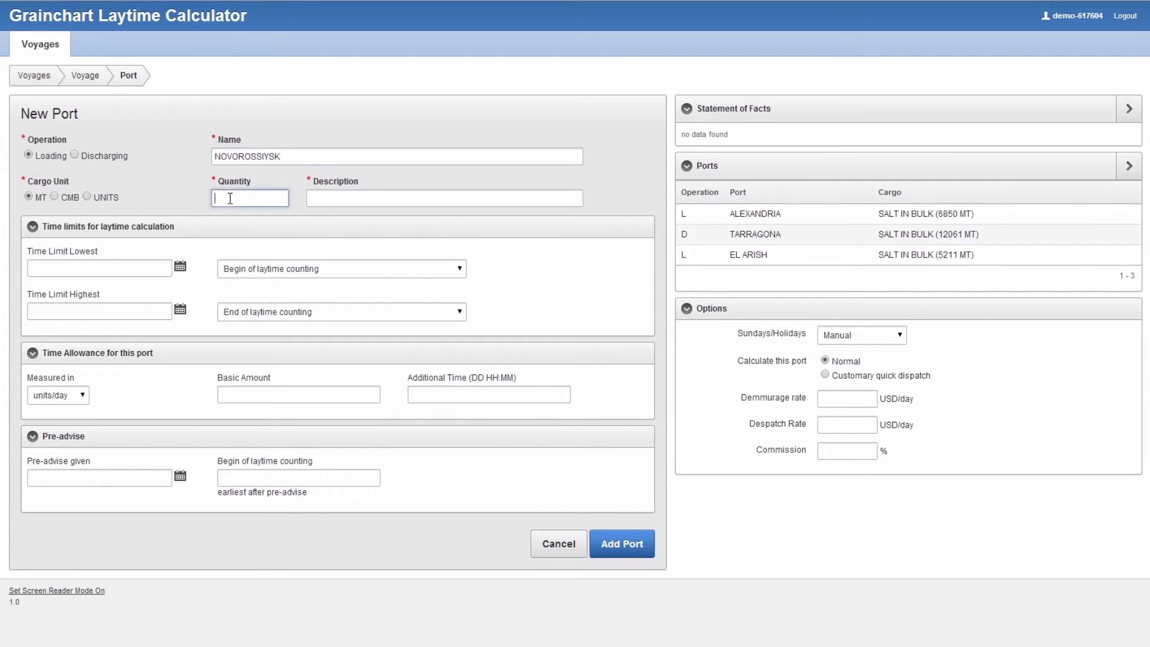
pyautogui.write('12500')
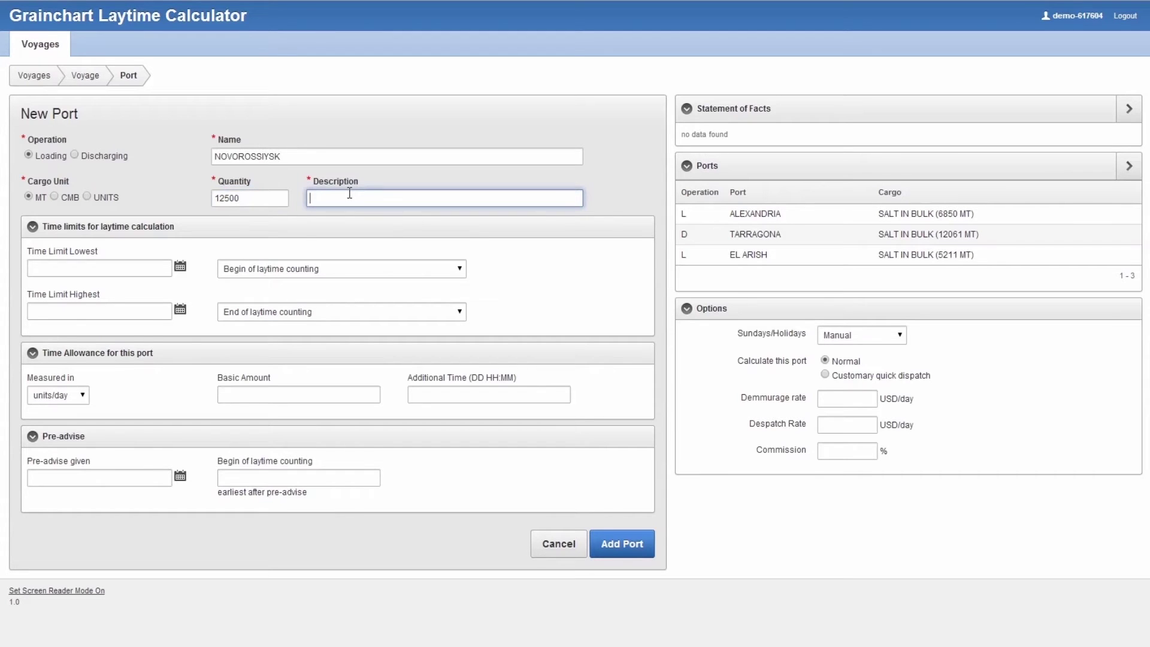
pyautogui.write('STEEL PRODUCTS')
# - Set the port's time allowance to a basic amount of 5000 units/day
pyautogui.click(81, 397)
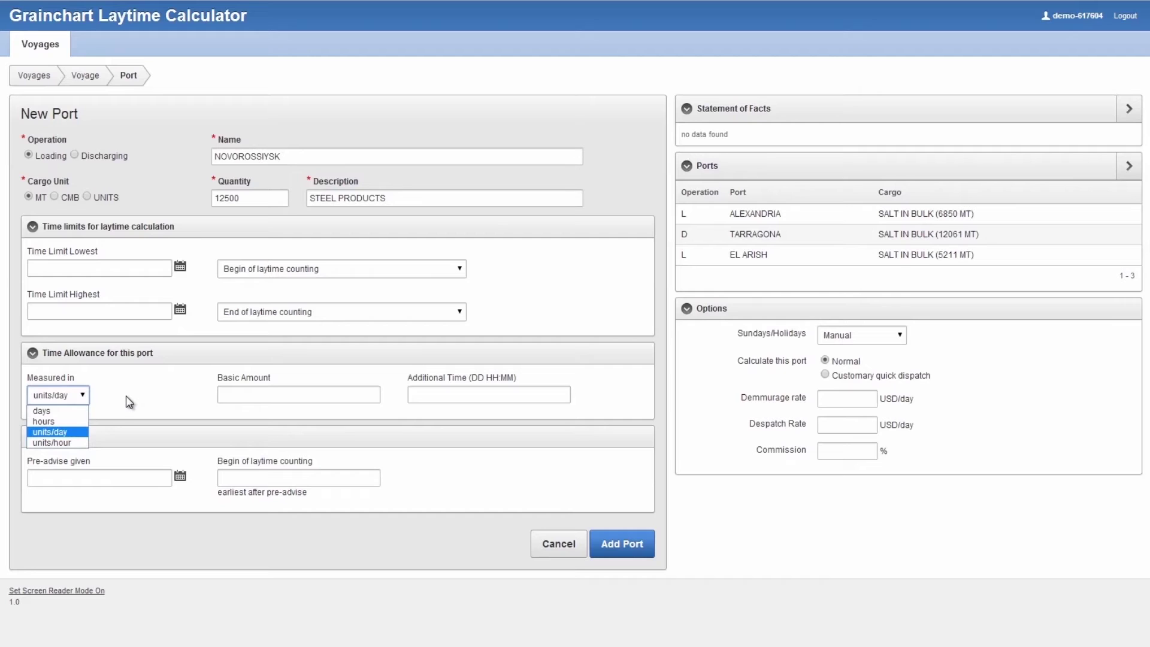
pyautogui.click(228, 397)
pyautogui.write('5000')
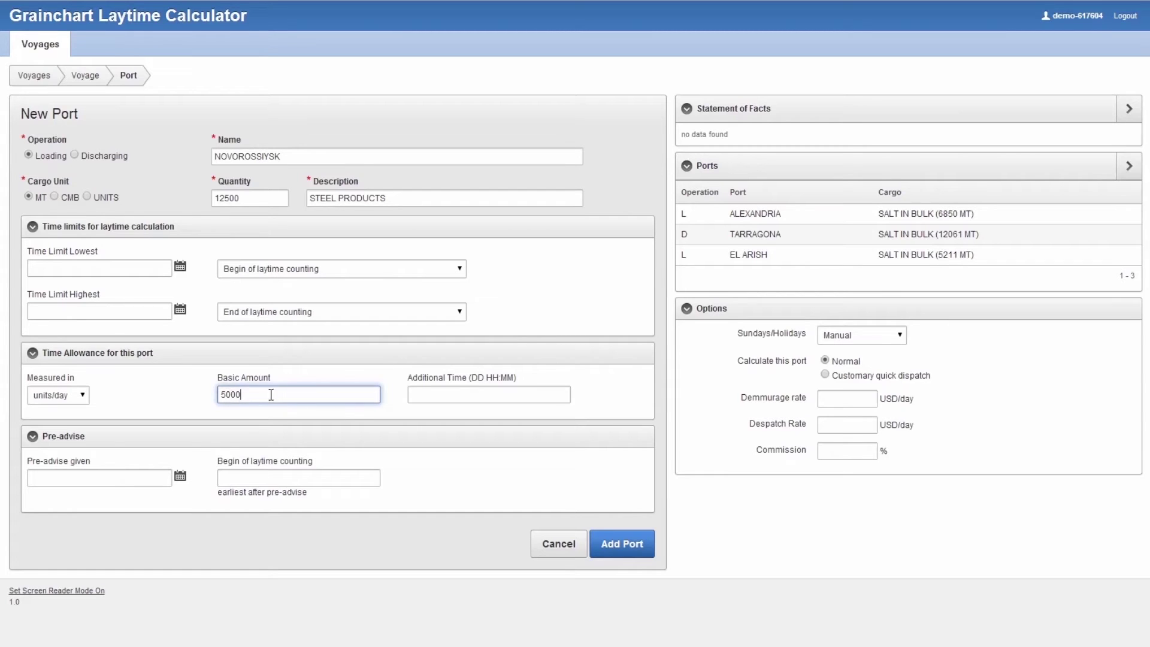
pyautogui.click(593, 384)
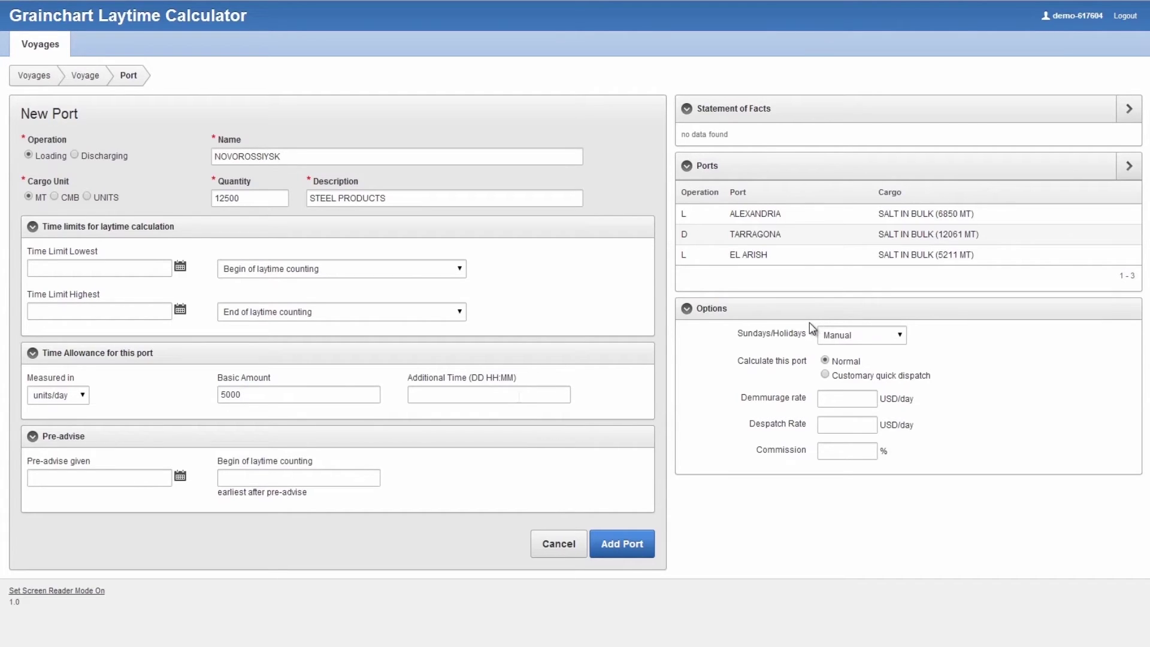
# - Set Sundays/Holidays to Fri 17 h - Mon 8 h, demurrage 6000 and despatch 3000 USD/day, commission 3.75%, and add the port
pyautogui.click(886, 335)
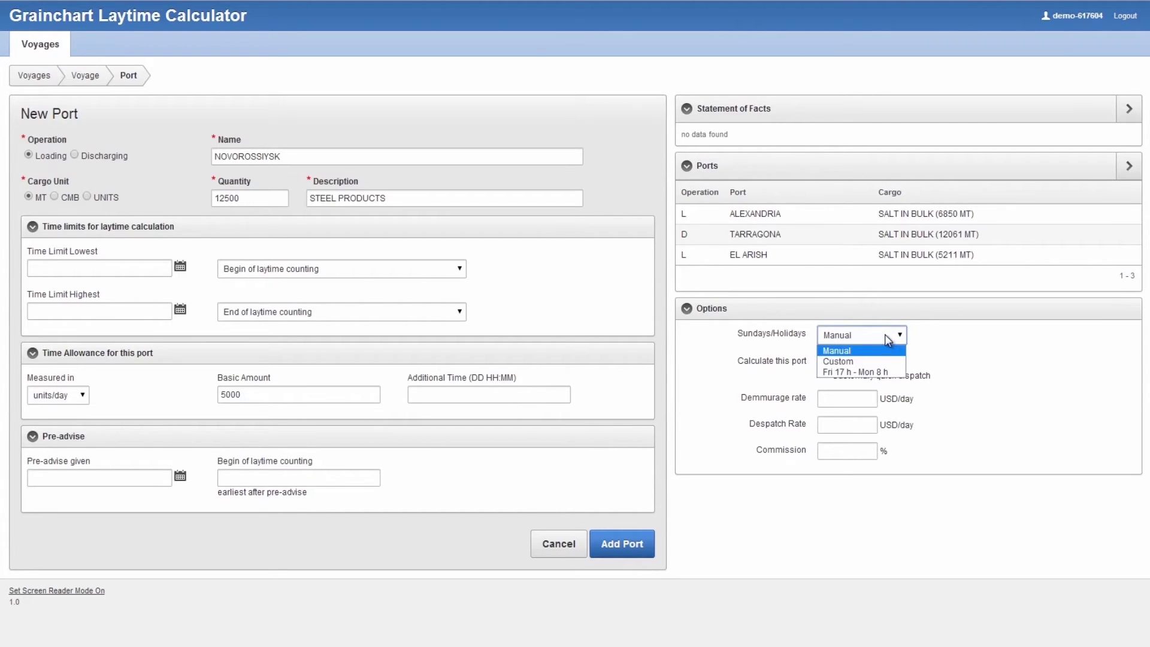
pyautogui.click(897, 371)
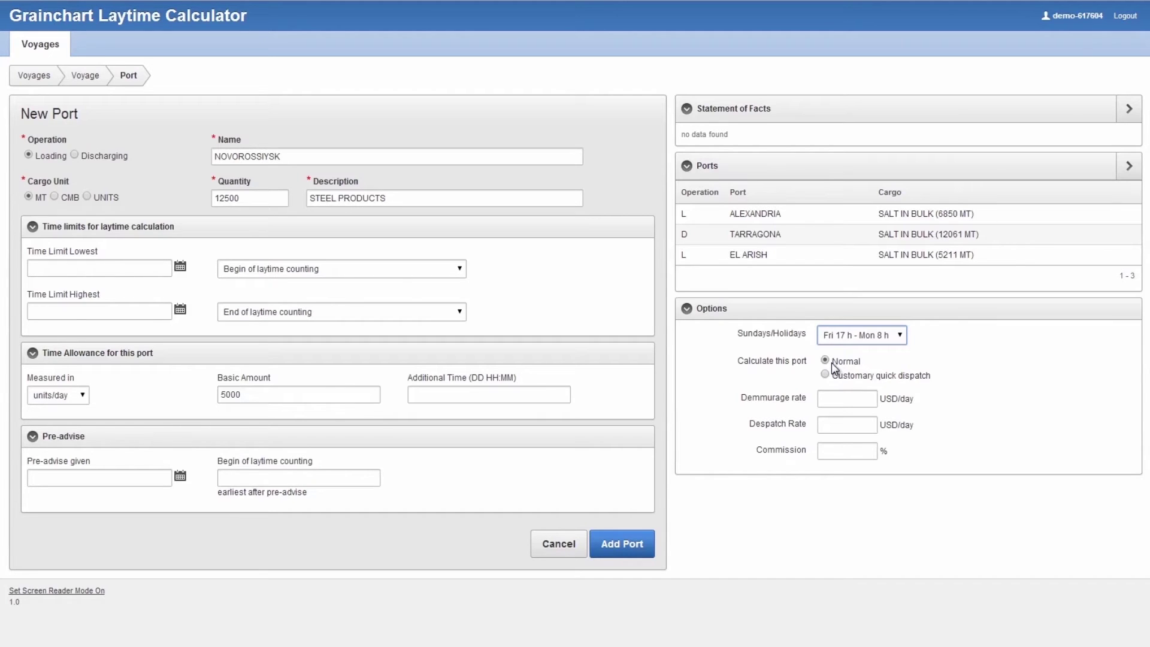
pyautogui.click(839, 397)
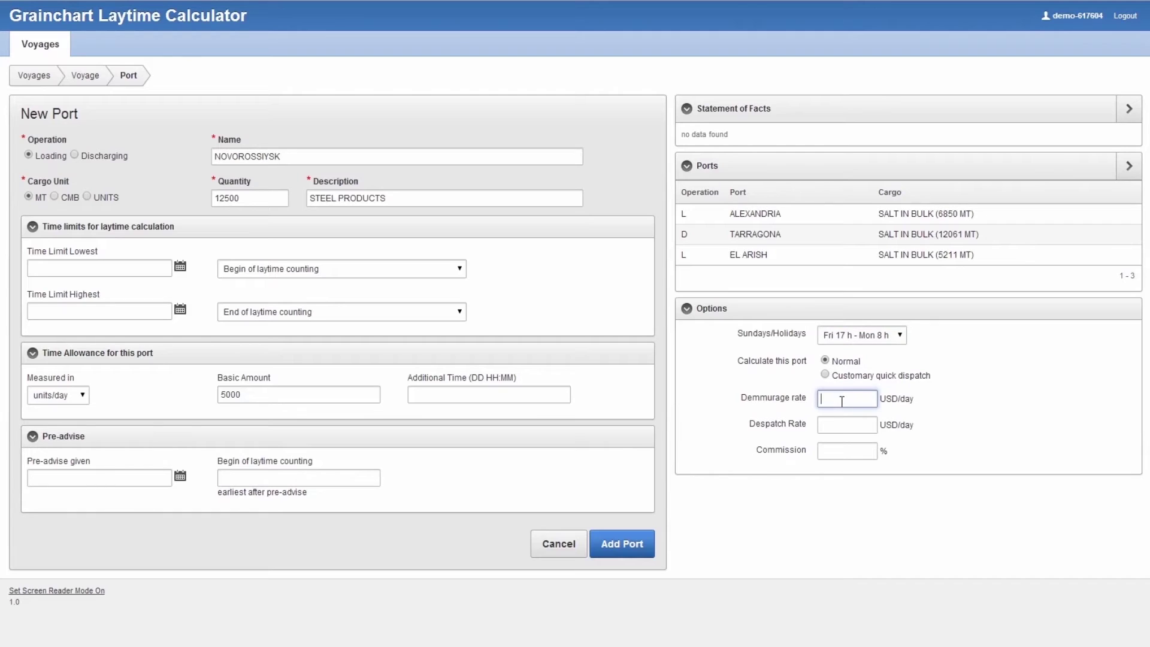
pyautogui.write('6000')
pyautogui.click(862, 424)
pyautogui.write('3000')
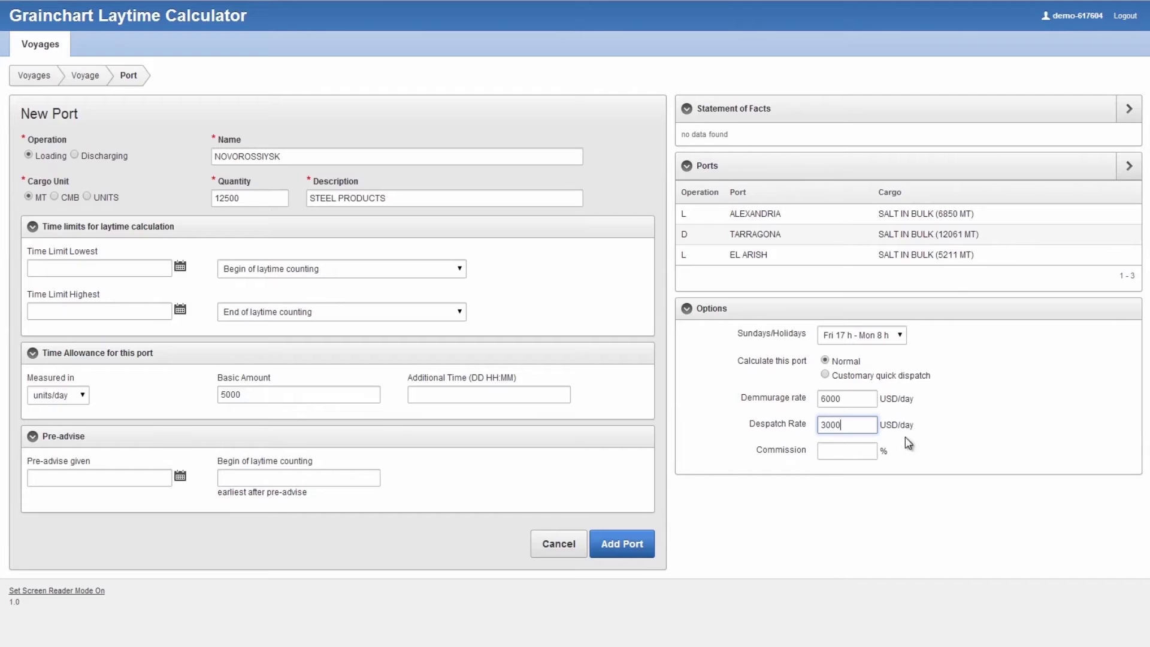
pyautogui.click(859, 450)
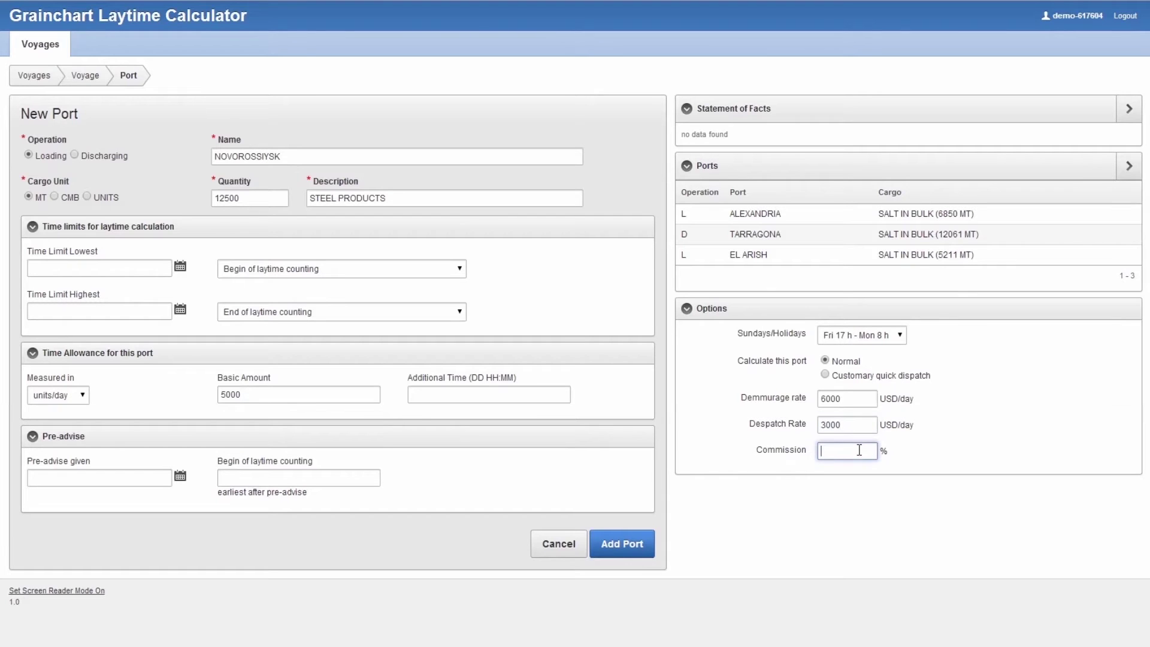
pyautogui.write('3.75')
pyautogui.click(647, 547)
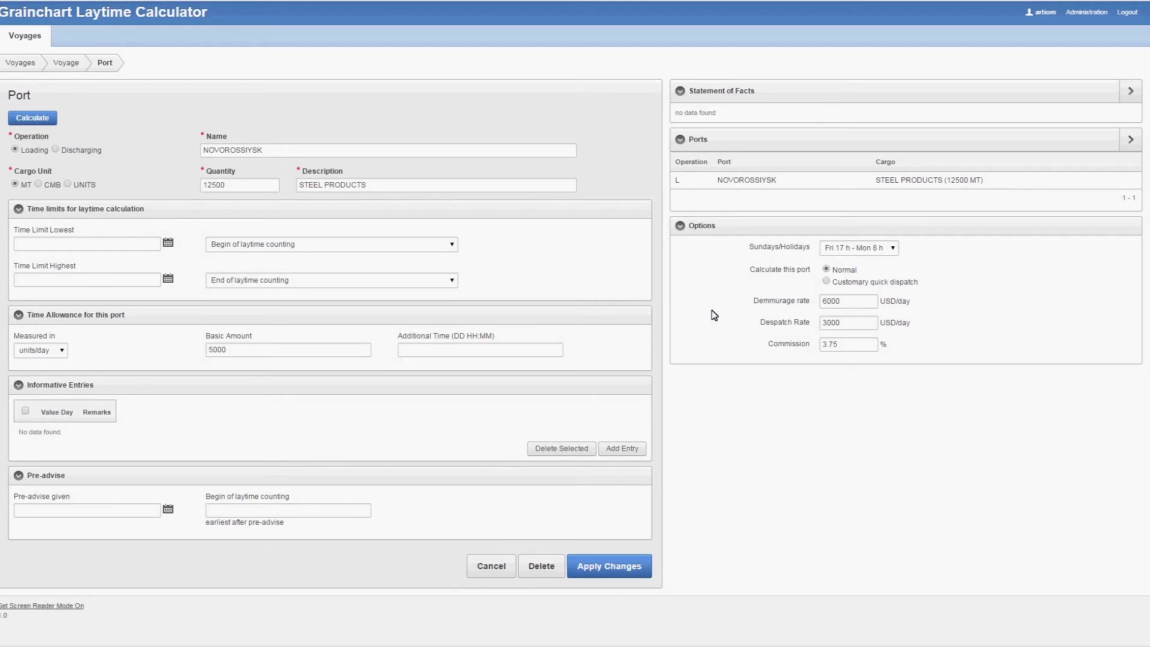
pyautogui.click(1128, 92)
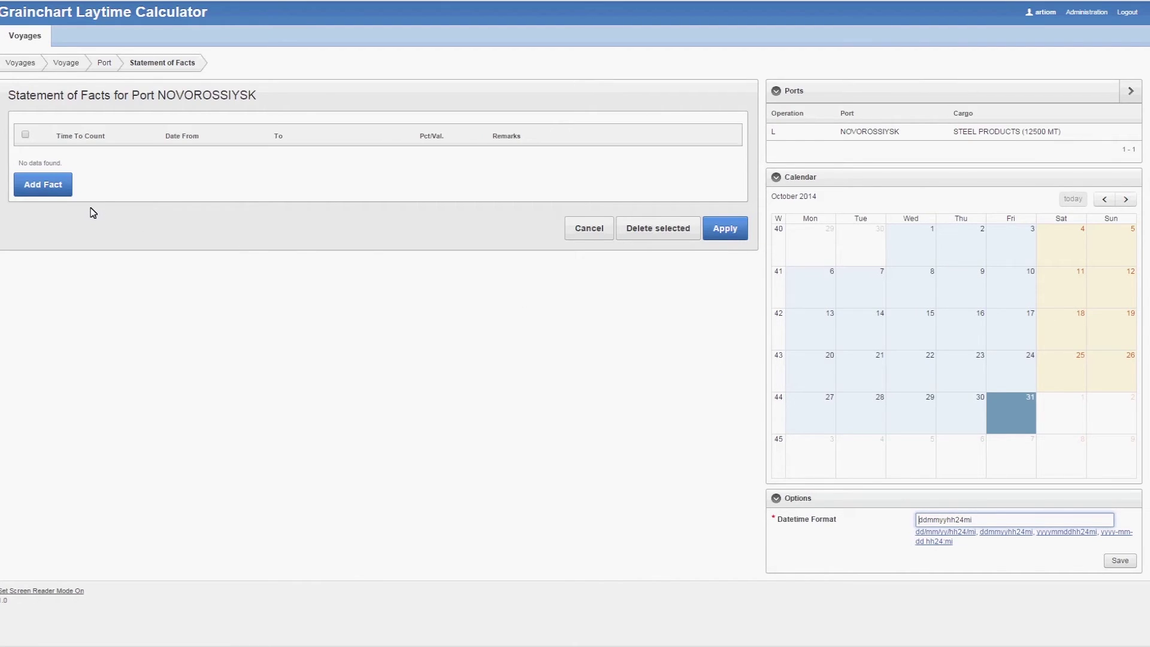
pyautogui.click(64, 190)
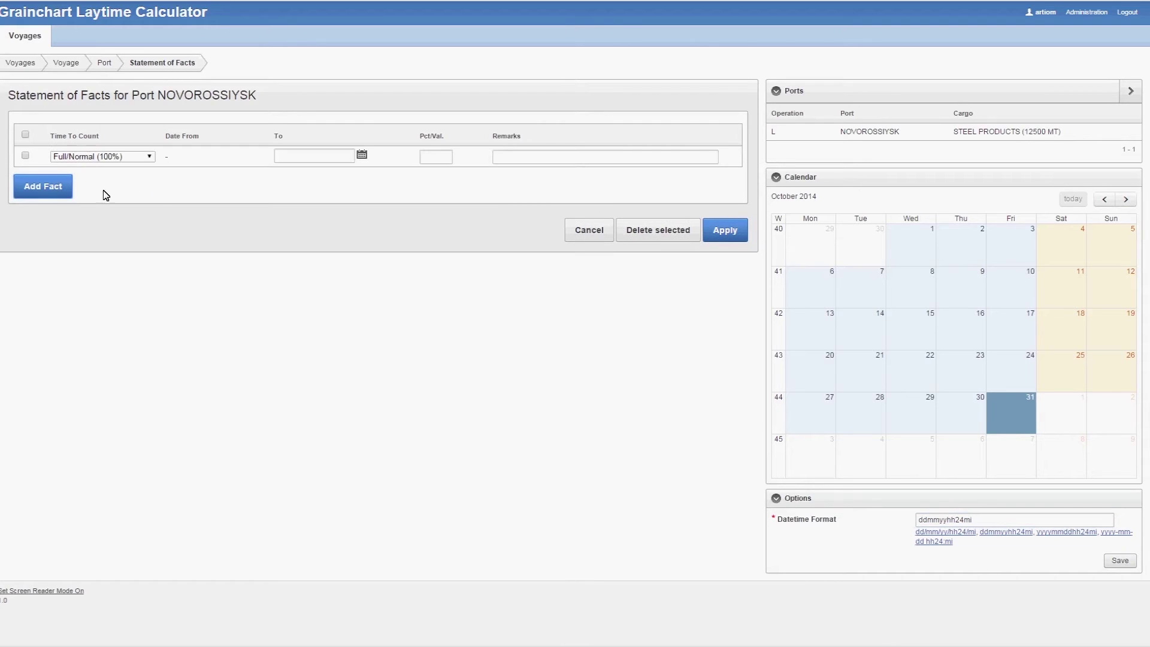
pyautogui.click(144, 159)
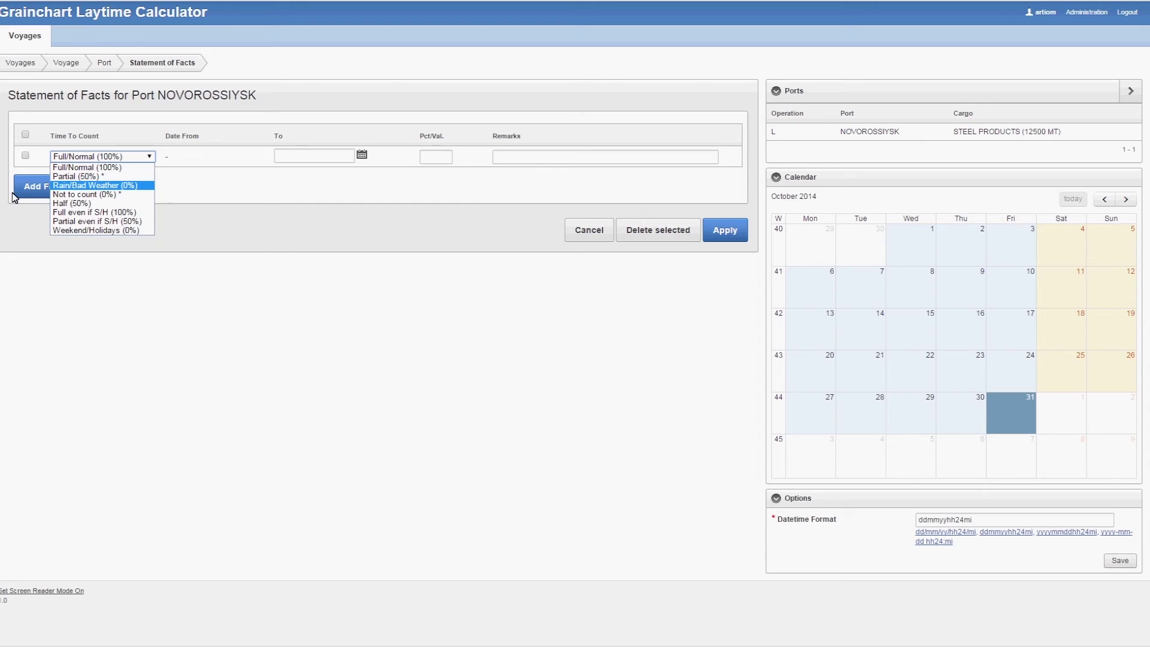
pyautogui.click(296, 154)
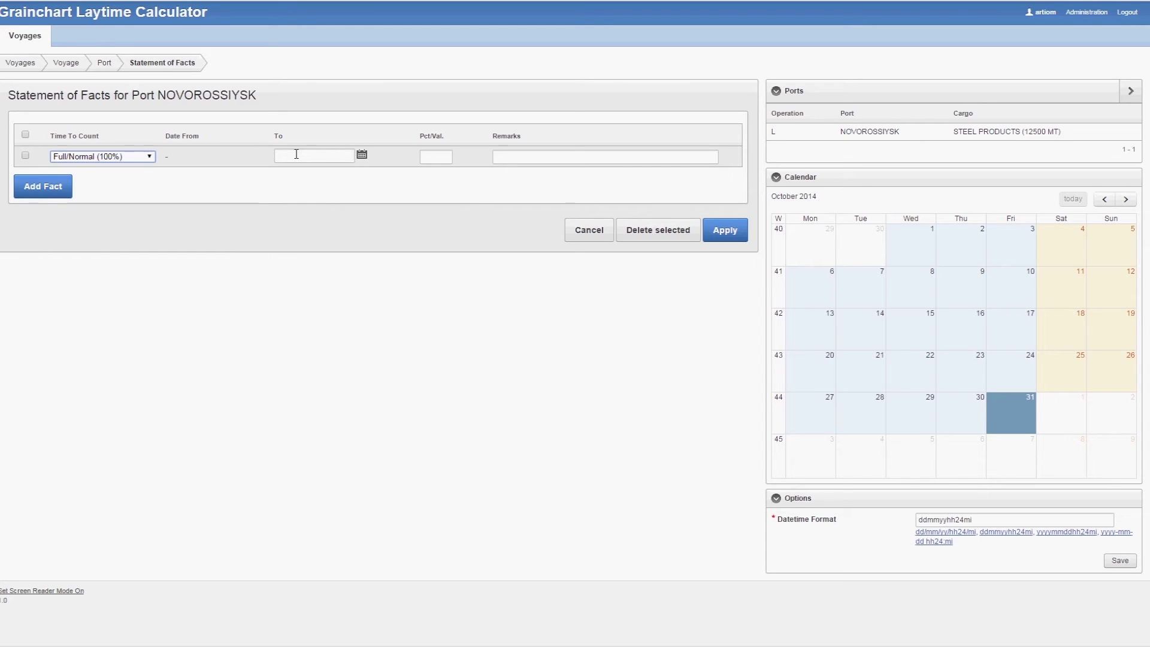
pyautogui.click(296, 155)
pyautogui.write('1010141')
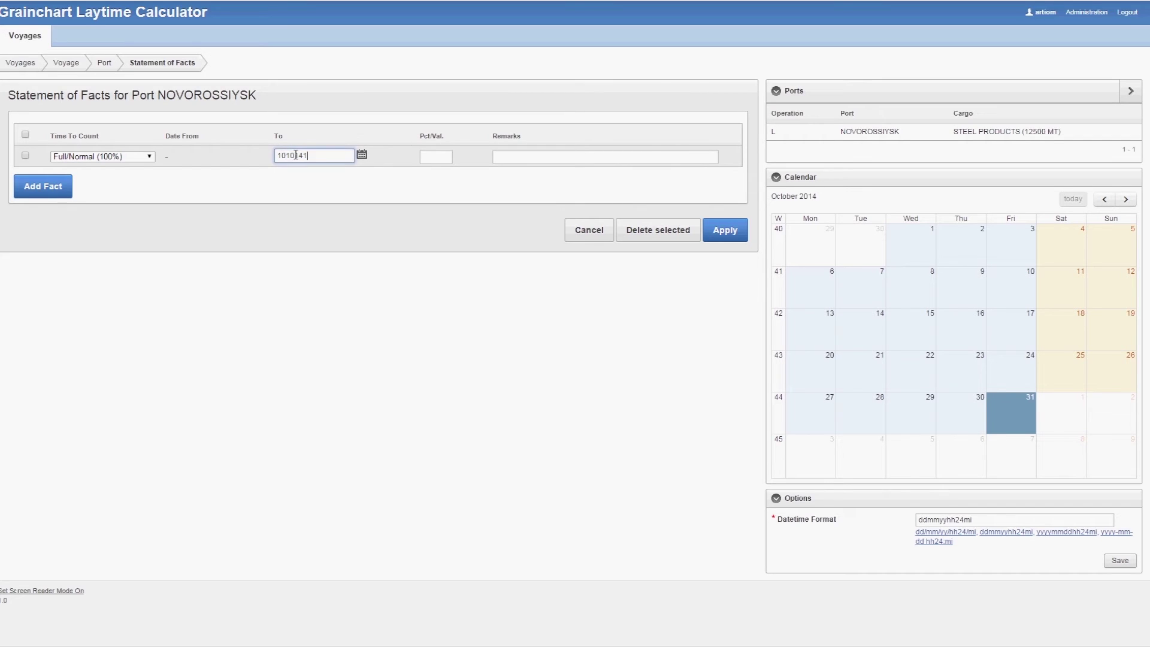
pyautogui.write('230')
pyautogui.click(663, 157)
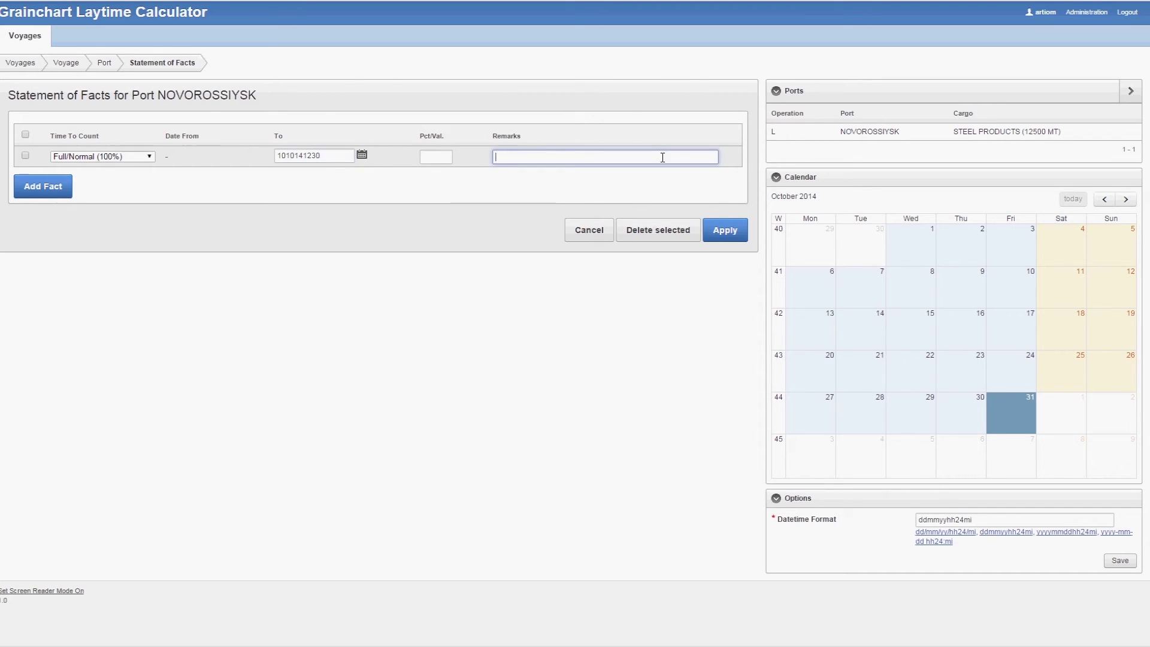
pyautogui.write('N.O.R. TENDERED')
pyautogui.click(650, 182)
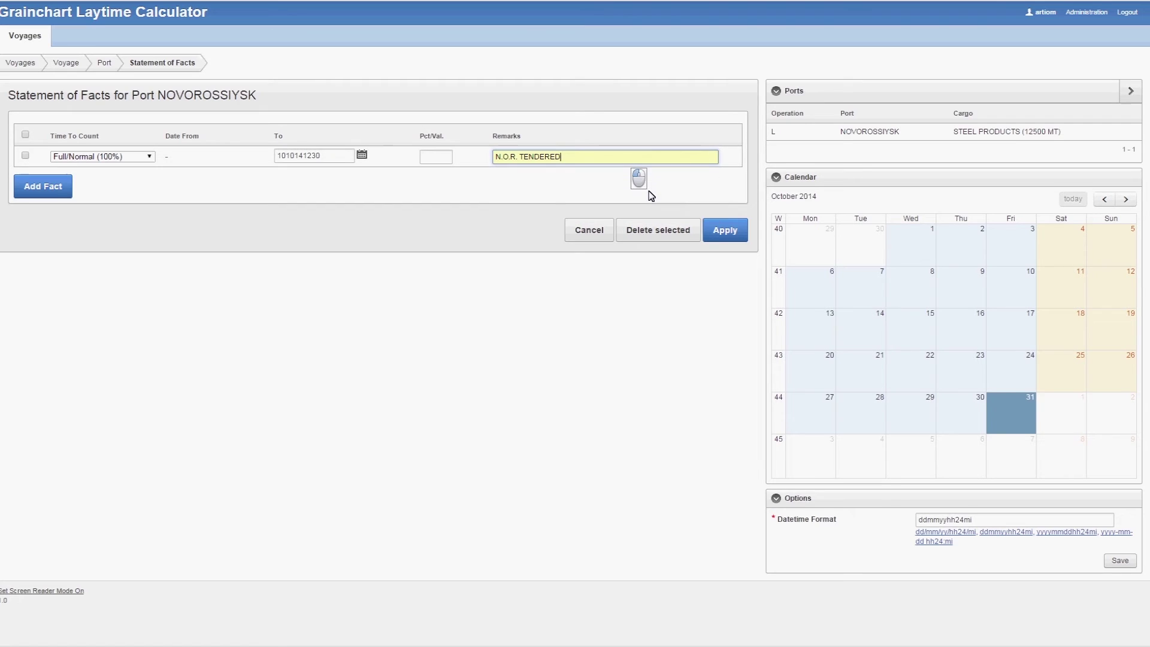
pyautogui.click(69, 199)
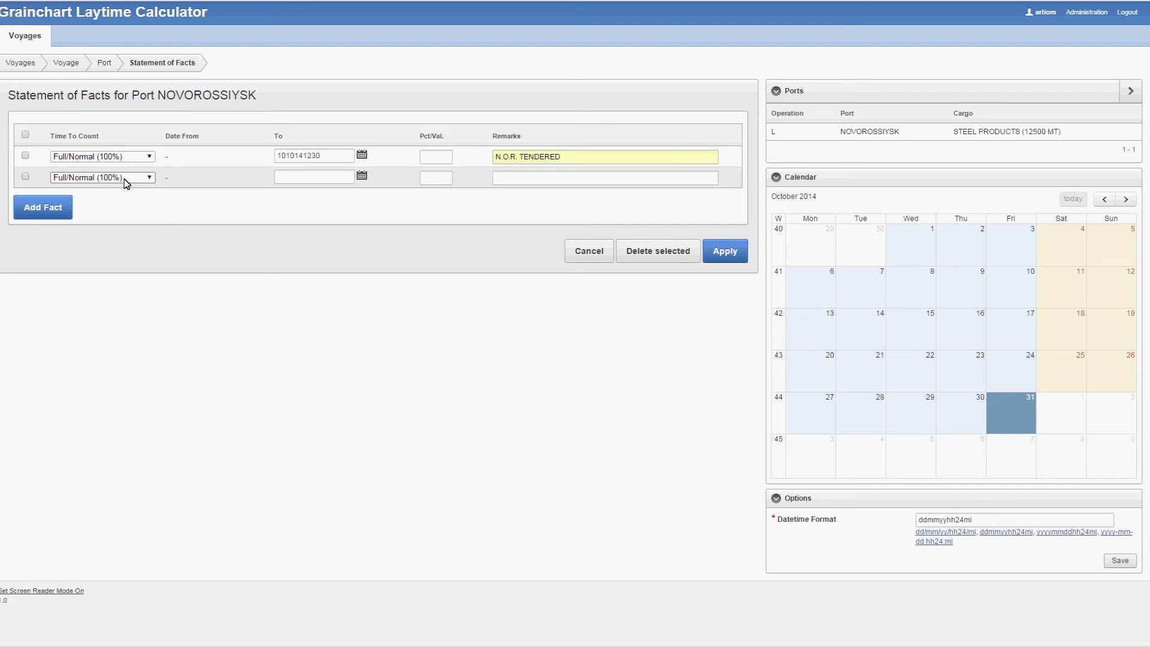
pyautogui.click(126, 179)
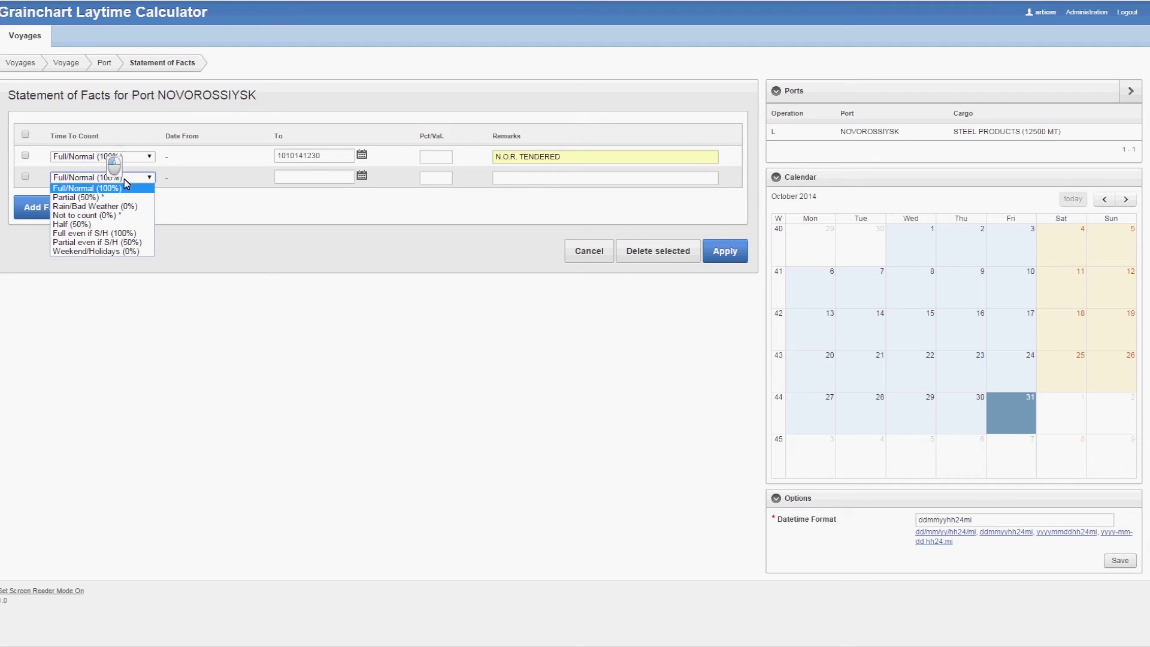
pyautogui.click(125, 215)
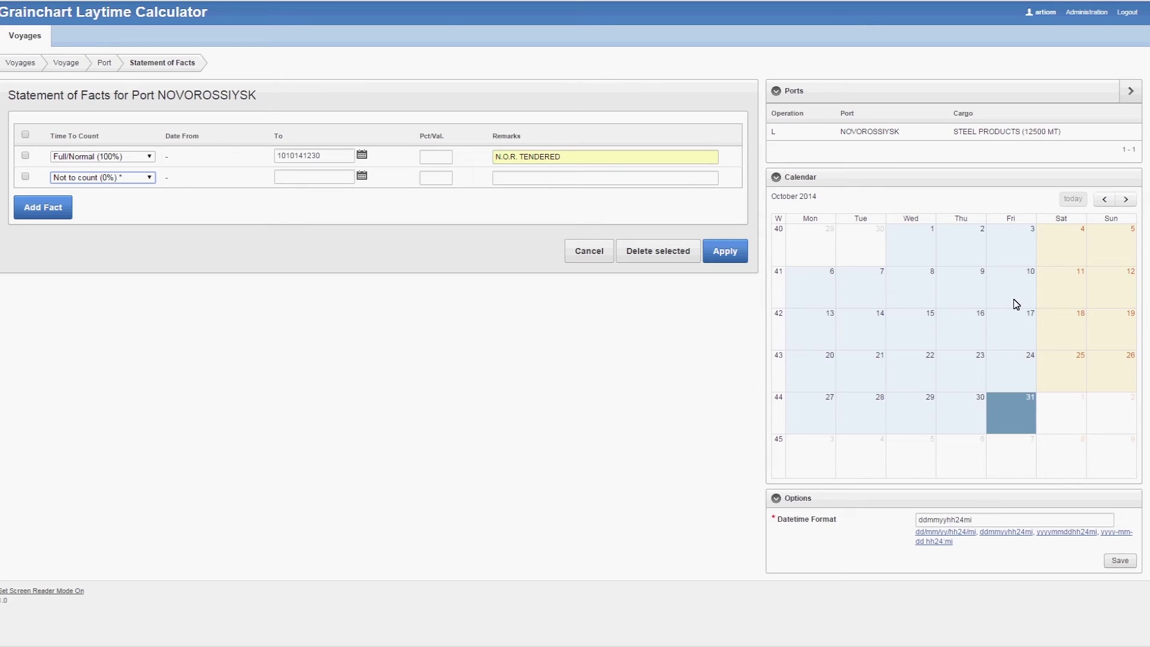
pyautogui.click(280, 175)
pyautogui.write('1310')
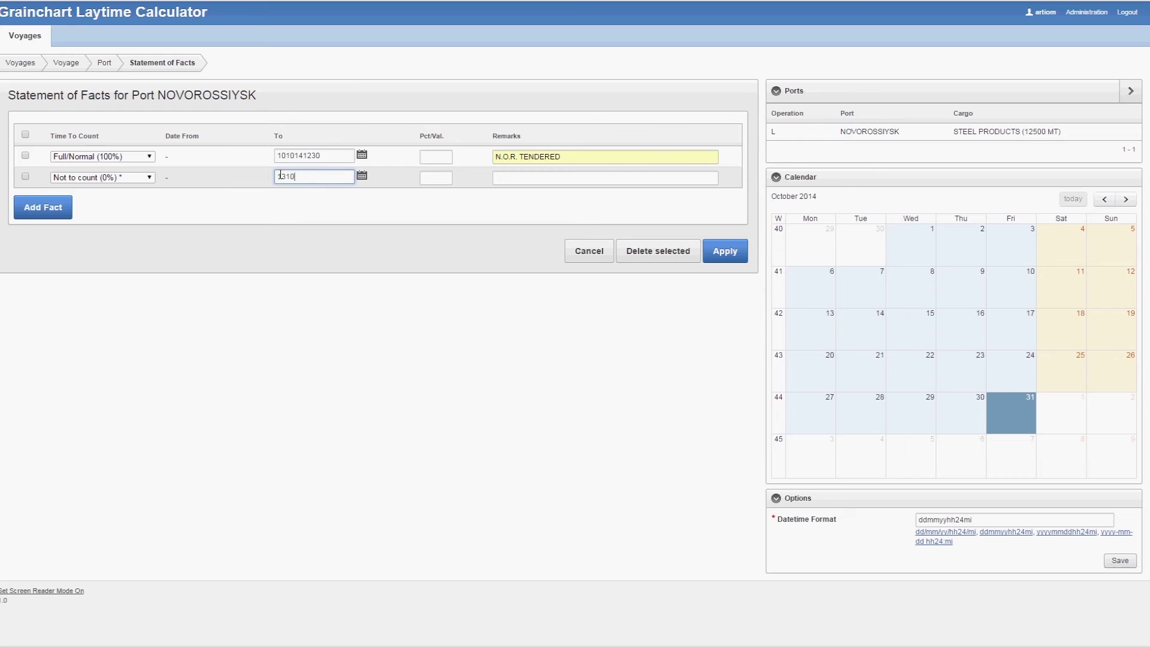
pyautogui.write('140800')
pyautogui.click(502, 179)
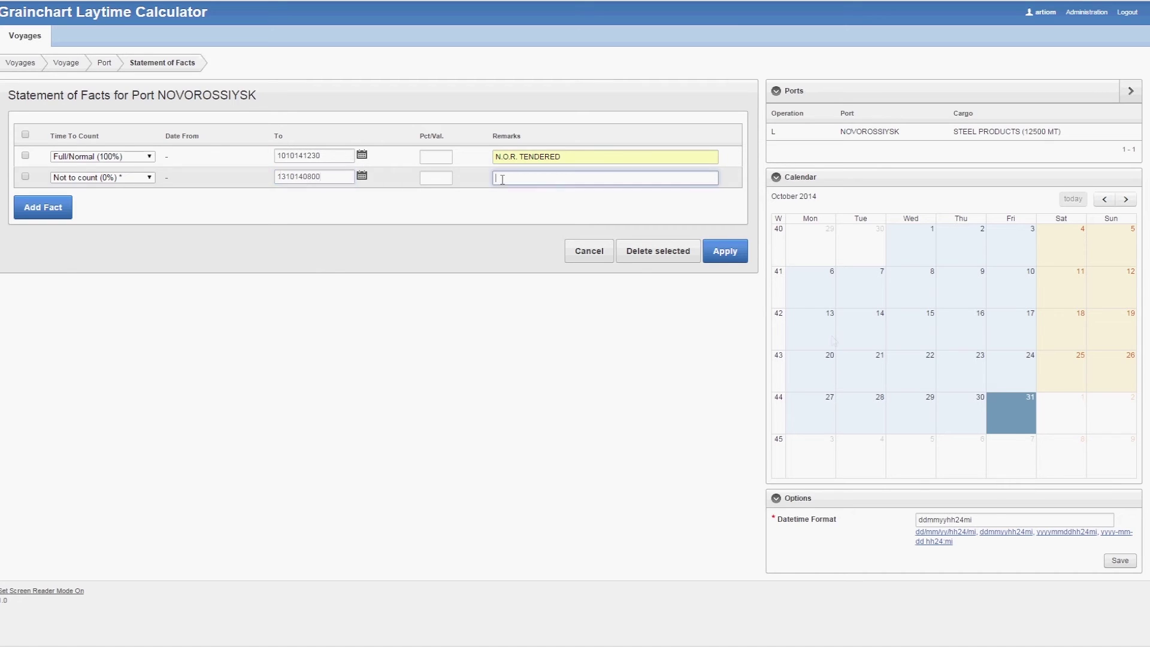
pyautogui.write('1700/0800 cl to apply')
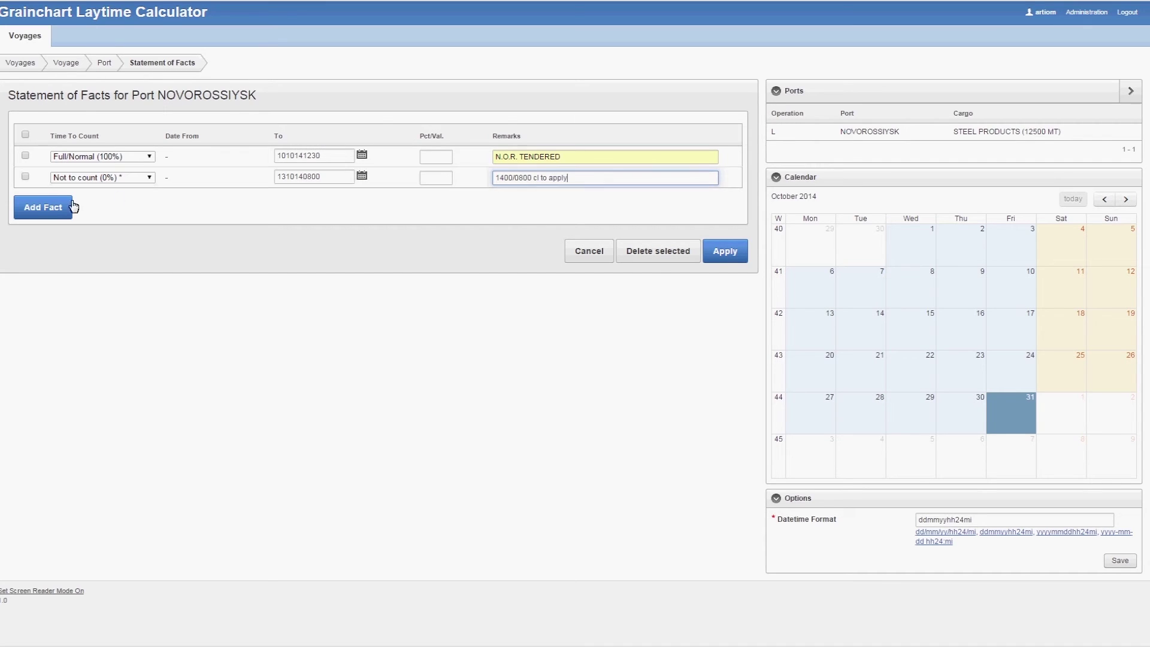
# - Add a Full/Normal (100%) fact ending 14 October 2014 at 11:20 with the remark awaiting berth
pyautogui.click(43, 207)
pyautogui.click(313, 198)
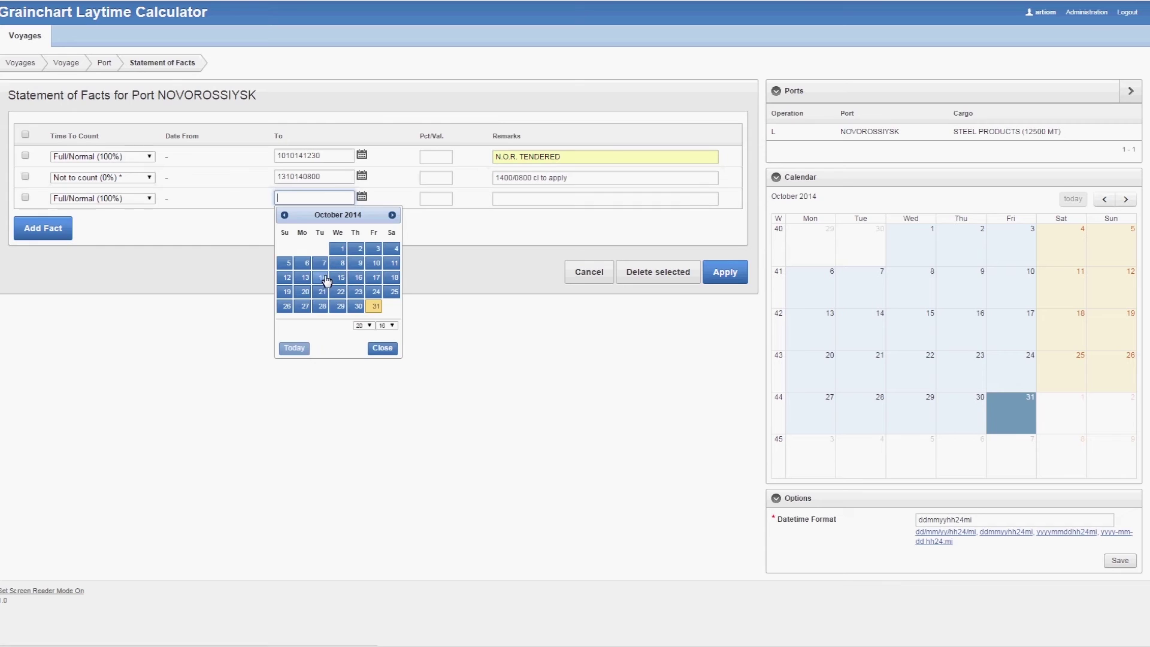
pyautogui.click(362, 325)
pyautogui.click(359, 399)
pyautogui.click(387, 325)
pyautogui.scroll(-3, 381, 420)
pyautogui.click(381, 346)
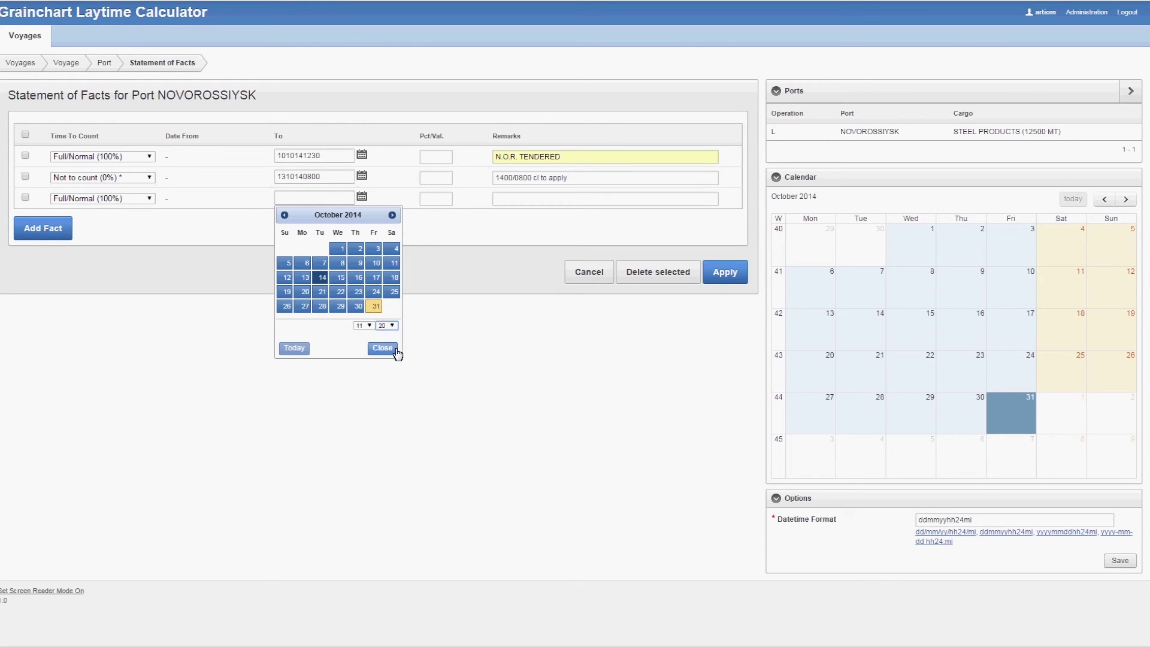
pyautogui.click(383, 348)
pyautogui.click(524, 197)
pyautogui.write('awaiting berth')
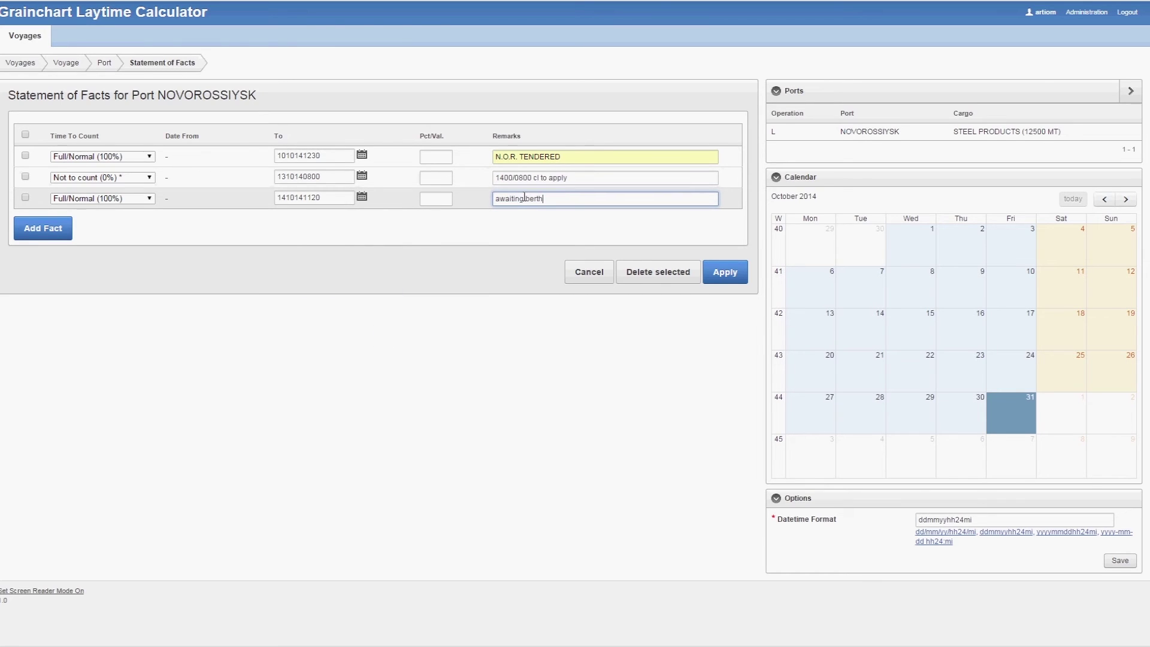
pyautogui.click(46, 228)
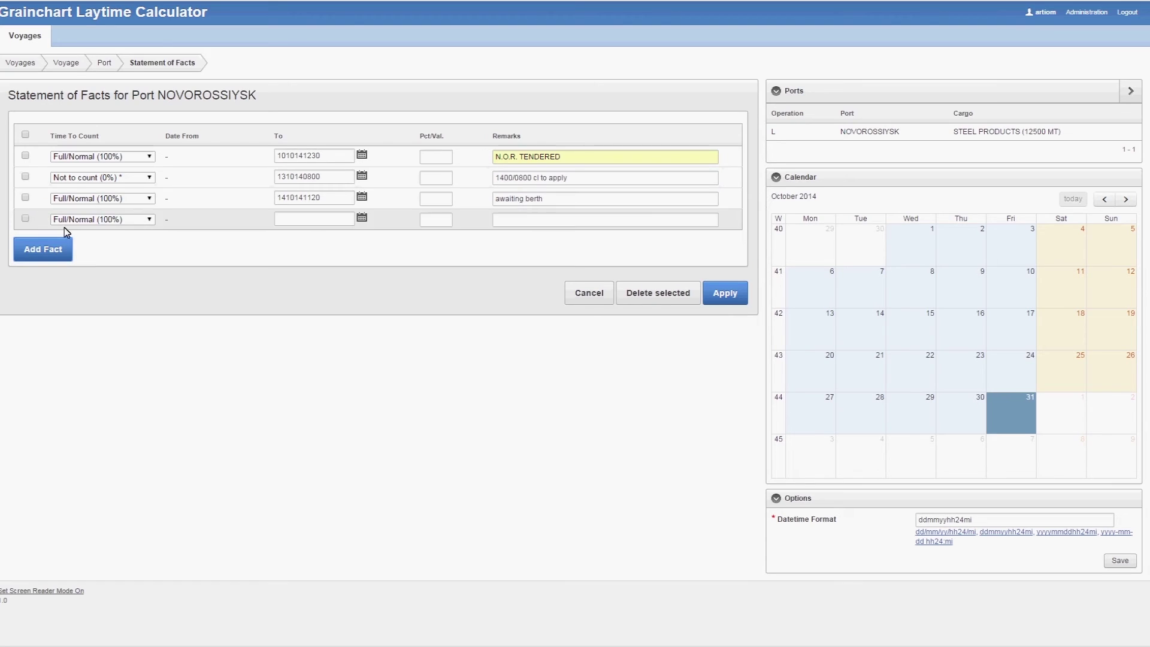
pyautogui.click(303, 219)
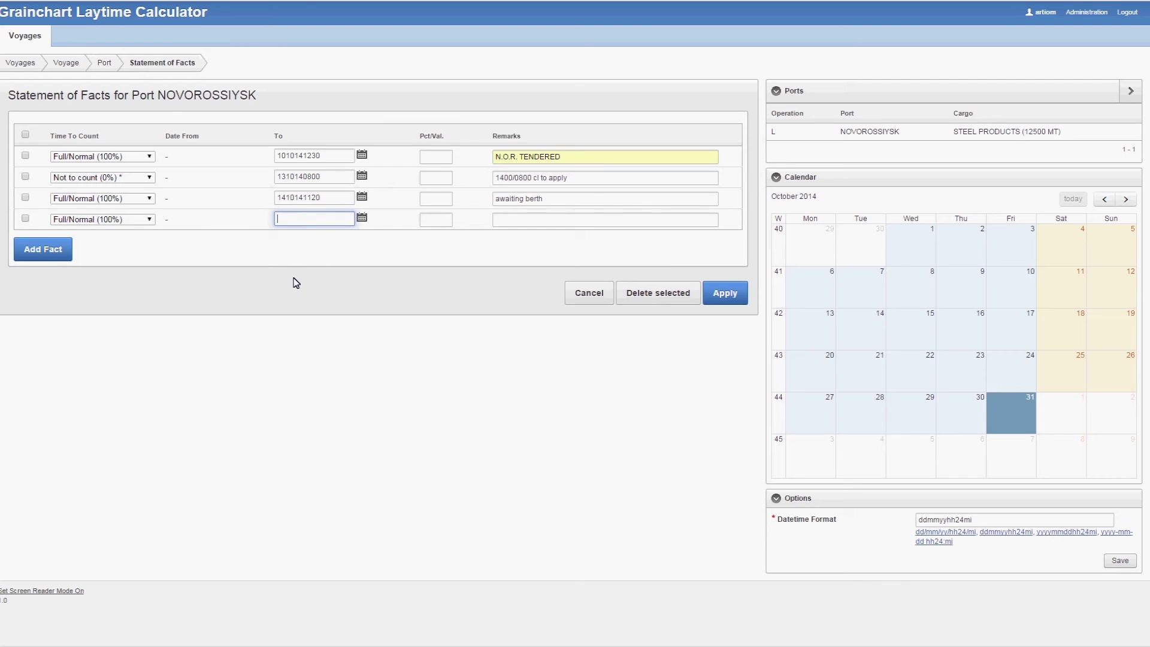
pyautogui.click(149, 220)
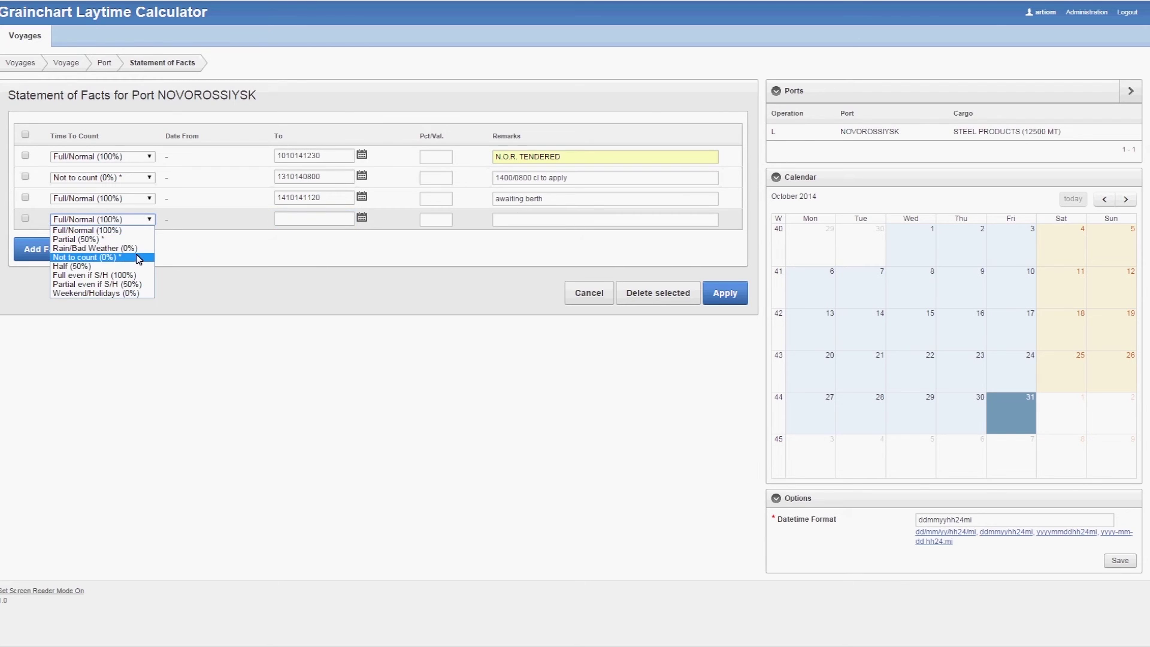
pyautogui.click(139, 257)
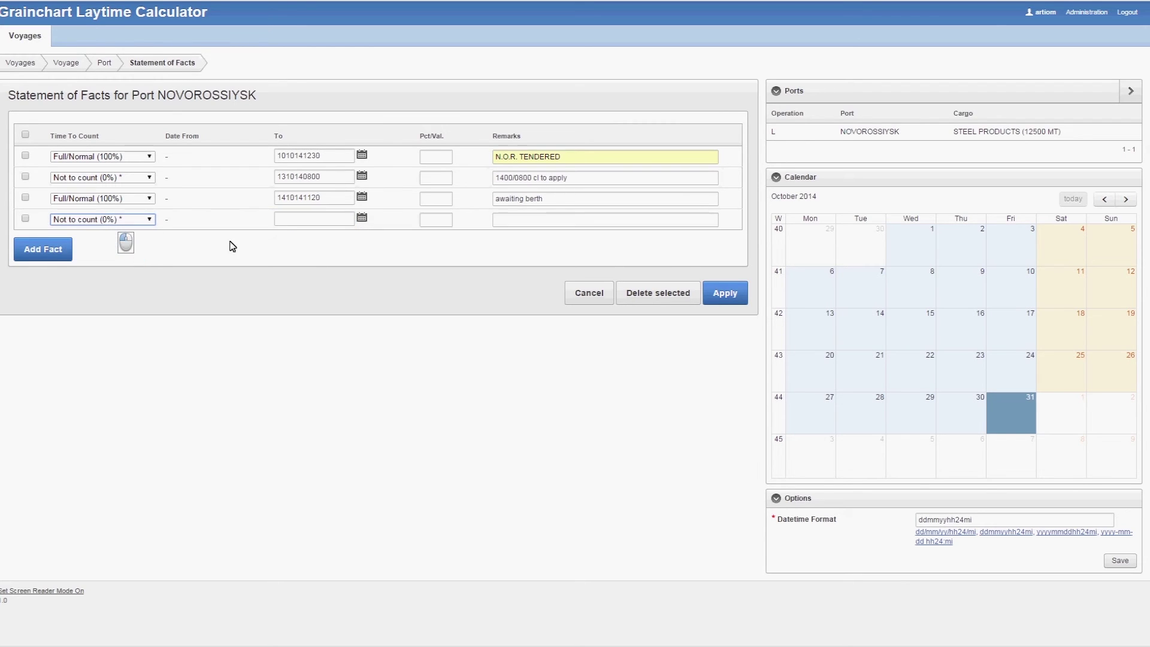
pyautogui.click(287, 220)
pyautogui.write('1410141200')
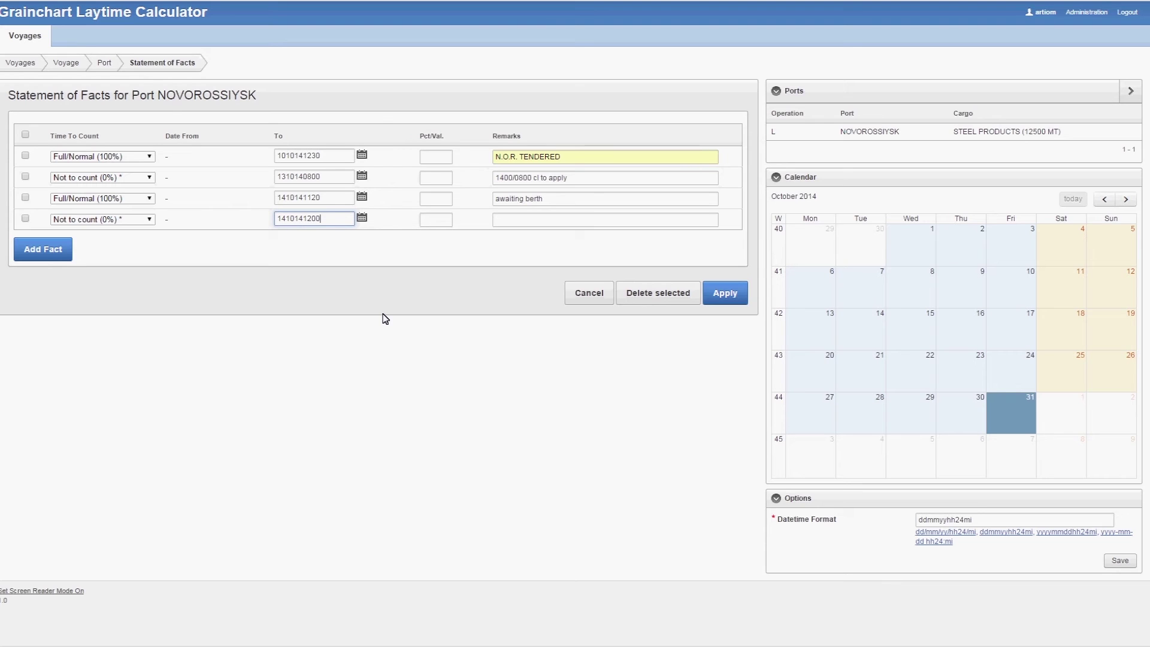
pyautogui.click(539, 219)
pyautogui.write('mooring')
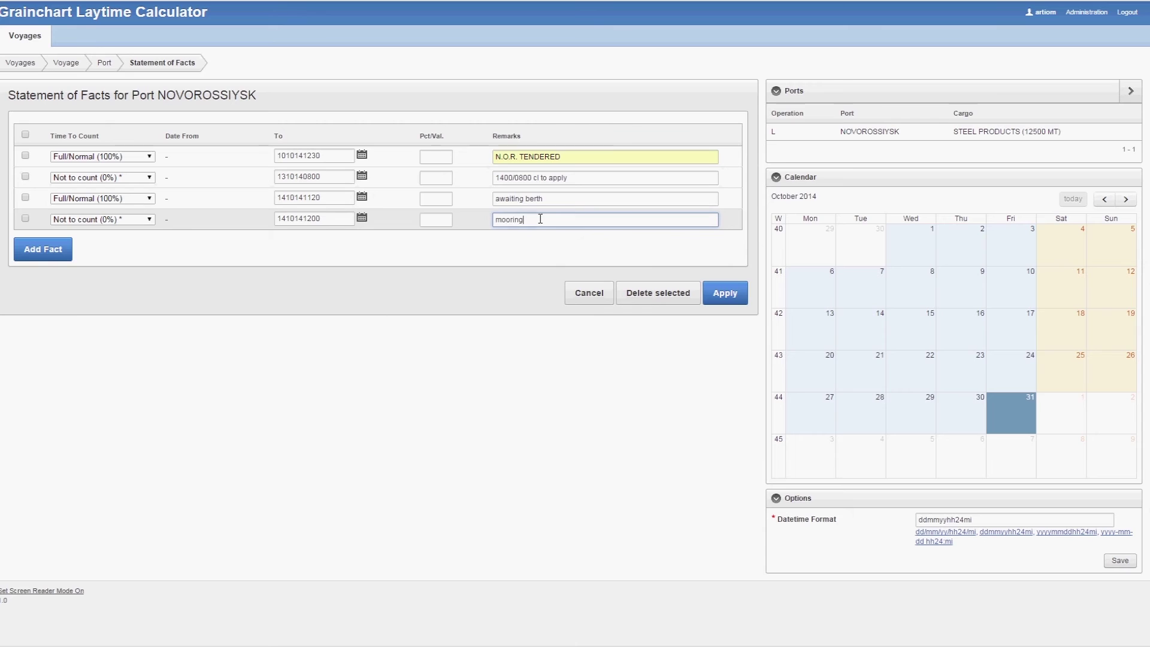
pyautogui.click(27, 256)
pyautogui.write('1610141100')
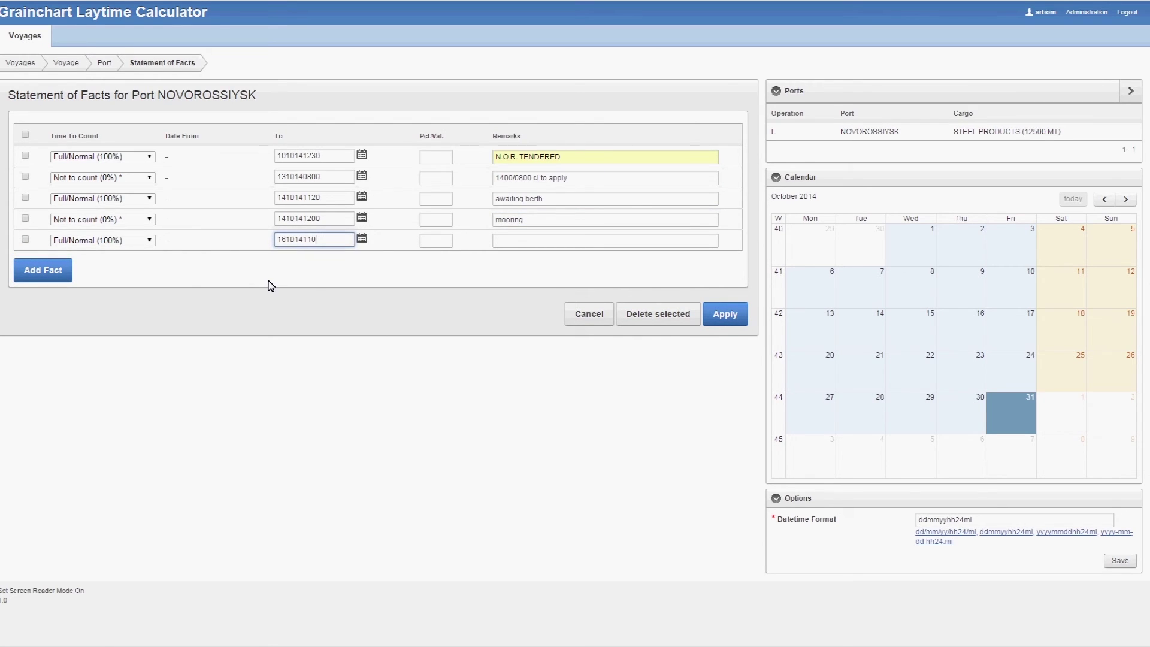
pyautogui.click(583, 235)
pyautogui.write('loading')
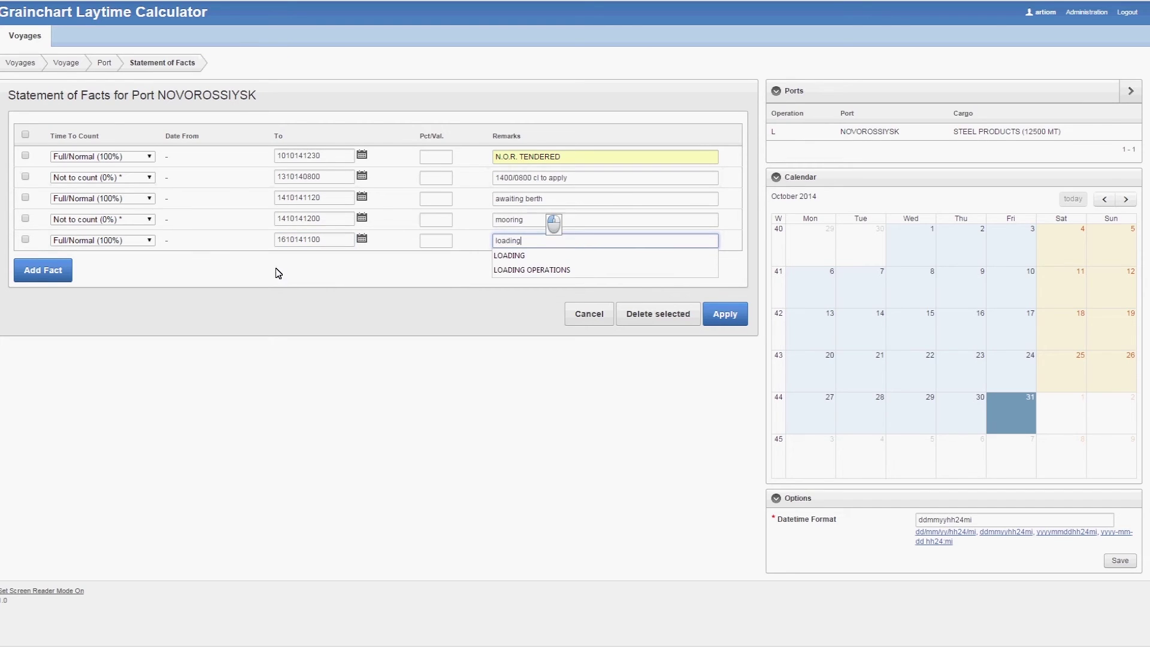
pyautogui.click(58, 276)
pyautogui.click(142, 261)
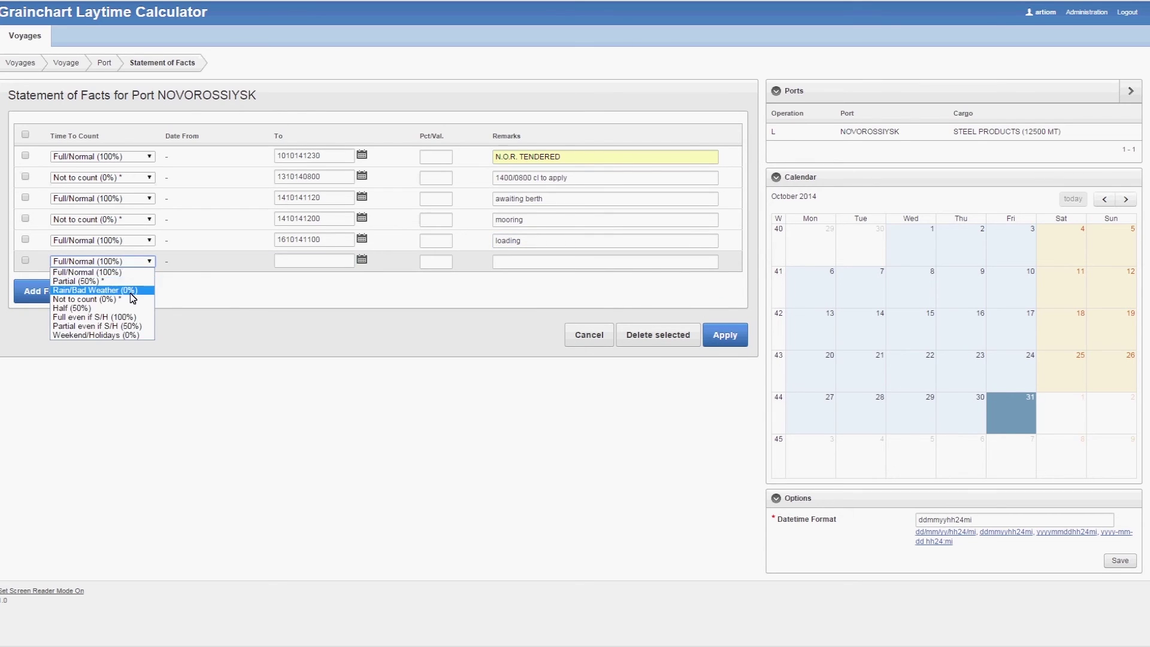
pyautogui.click(133, 290)
pyautogui.click(312, 256)
pyautogui.write('161014')
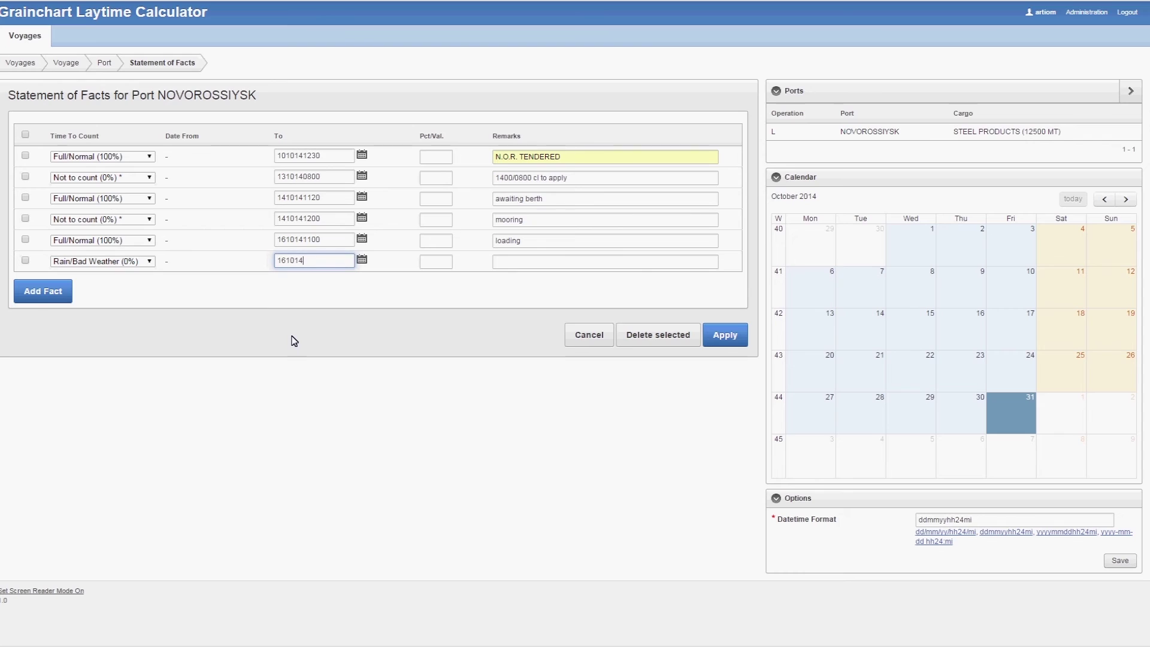
pyautogui.write('1745')
pyautogui.click(516, 261)
pyautogui.write('rain, ')
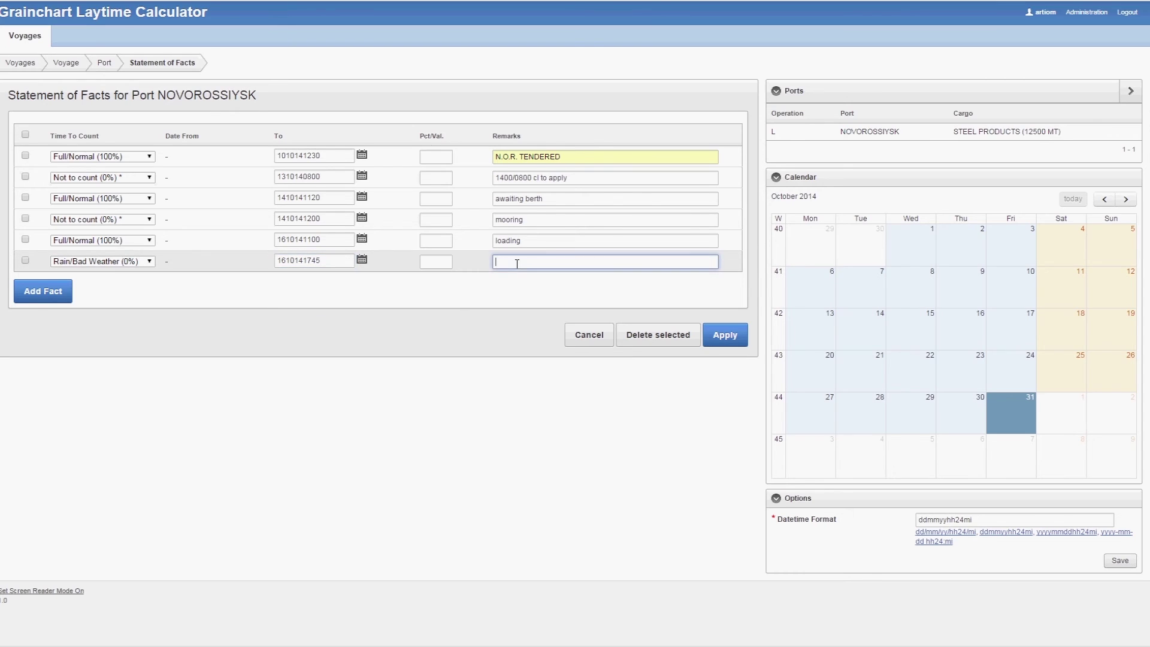
pyautogui.write('wind, loading suspended')
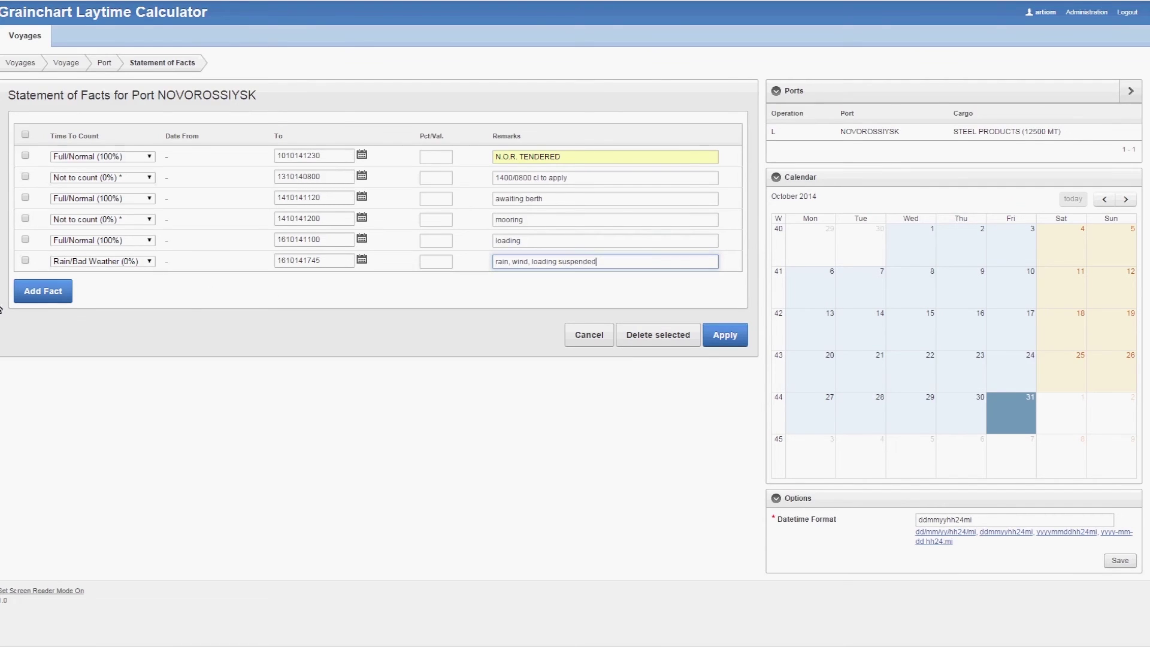
pyautogui.click(42, 297)
pyautogui.click(293, 285)
pyautogui.write('18')
pyautogui.write('1014140')
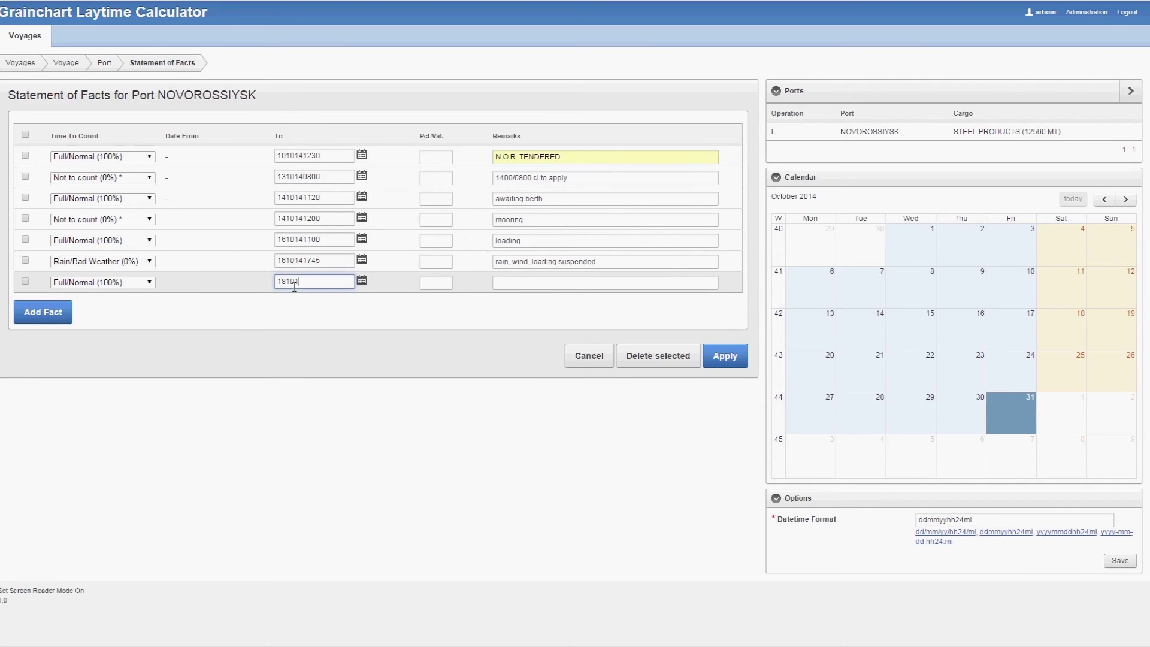
pyautogui.write('0')
pyautogui.press('Tab')
pyautogui.press('Tab')
pyautogui.write('loading')
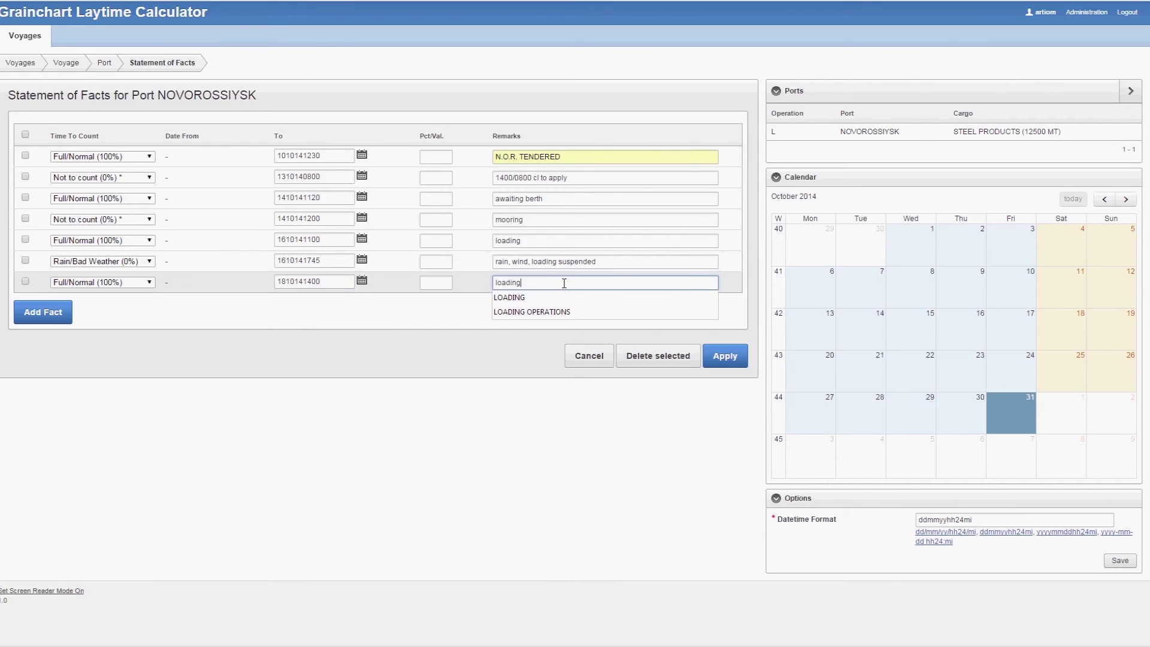
pyautogui.click(288, 352)
pyautogui.click(35, 312)
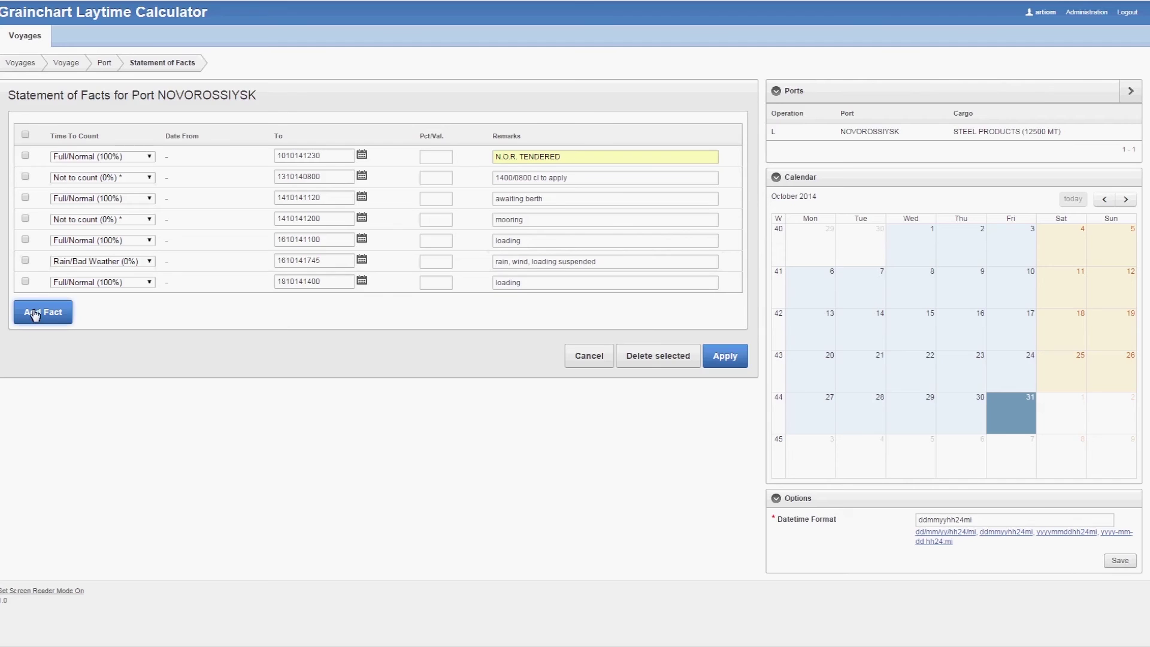
pyautogui.click(313, 304)
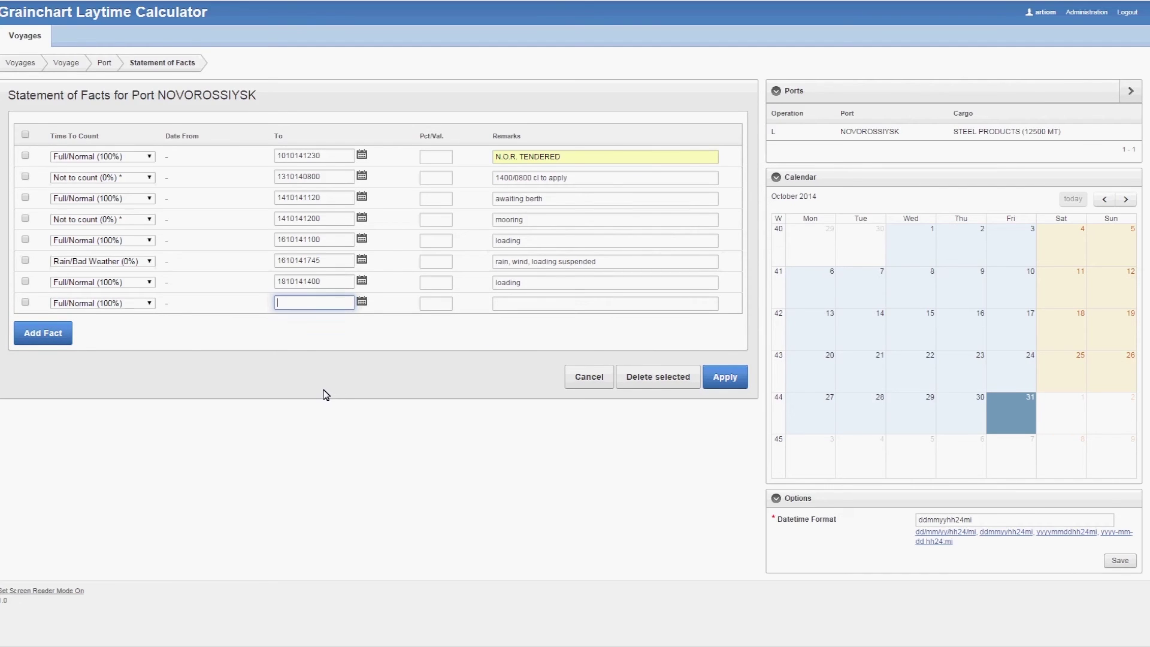
pyautogui.write('1810141900')
pyautogui.click(535, 305)
pyautogui.write('pre')
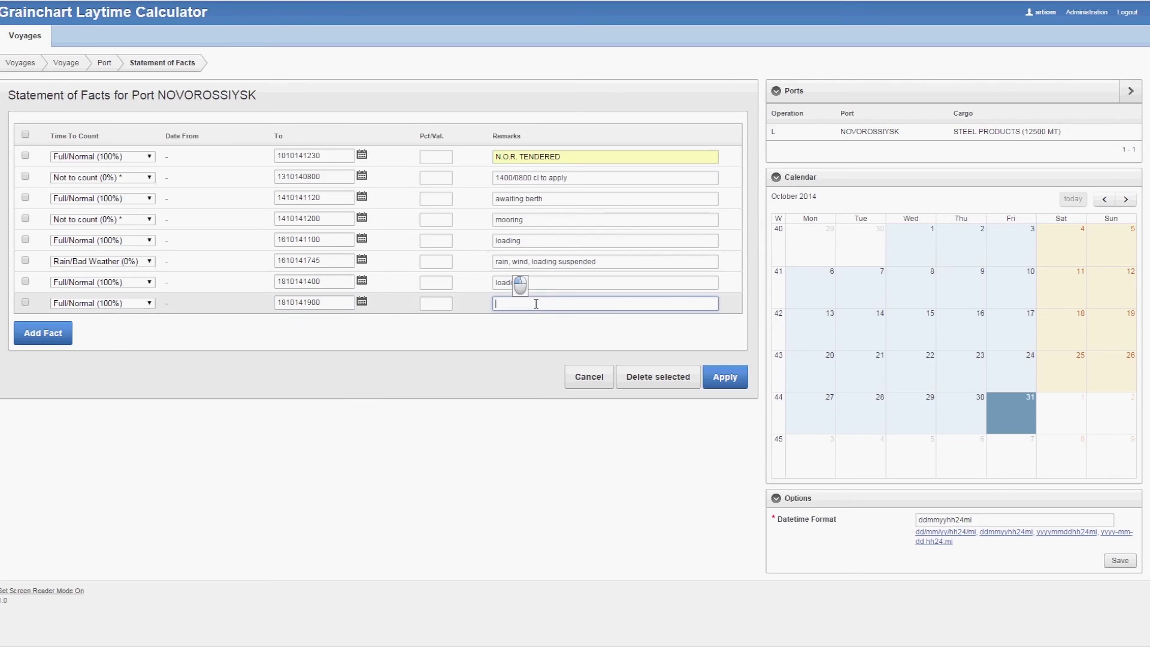
pyautogui.write('paring cargo documents')
pyautogui.click(734, 378)
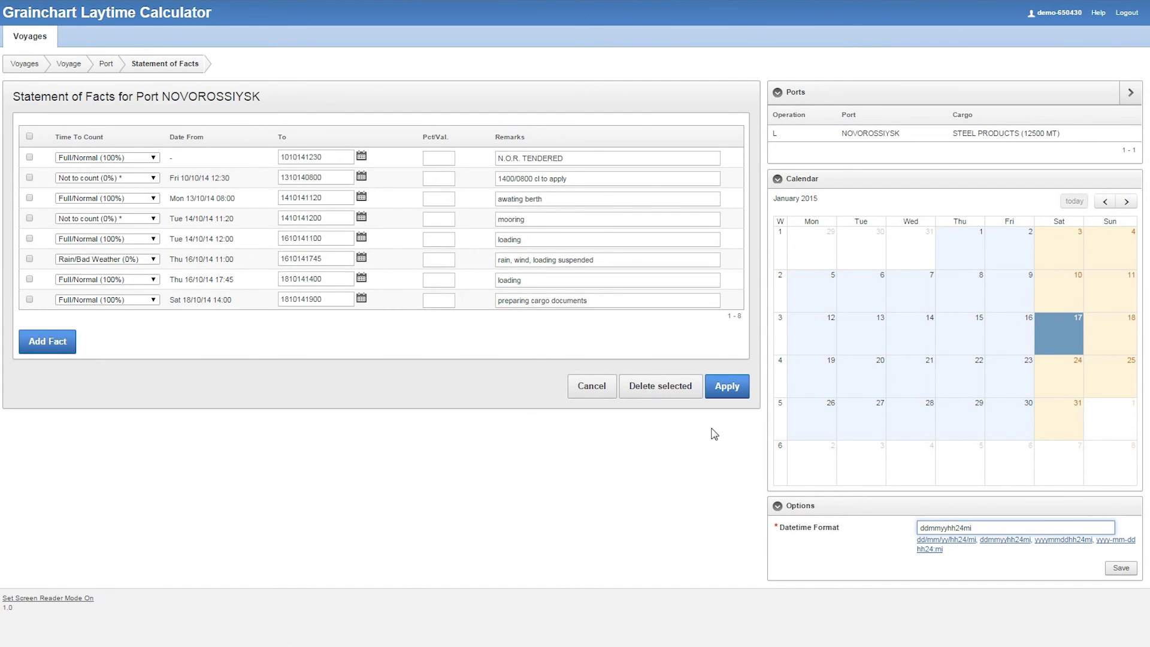
pyautogui.click(106, 64)
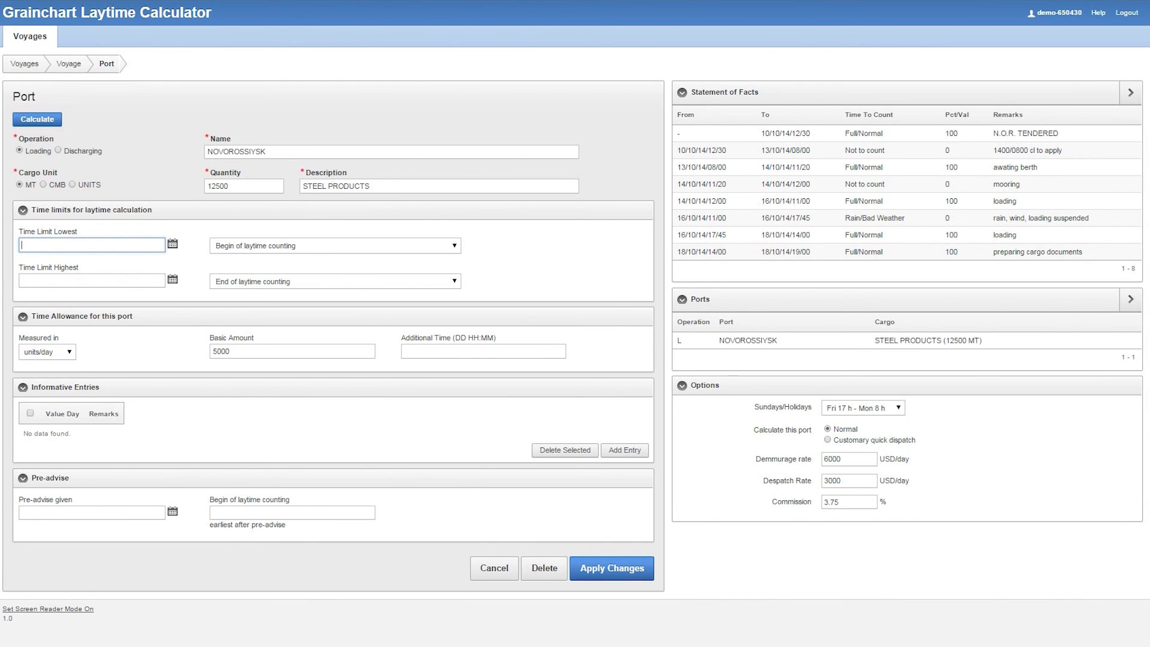
pyautogui.write('1010141230')
pyautogui.click(615, 573)
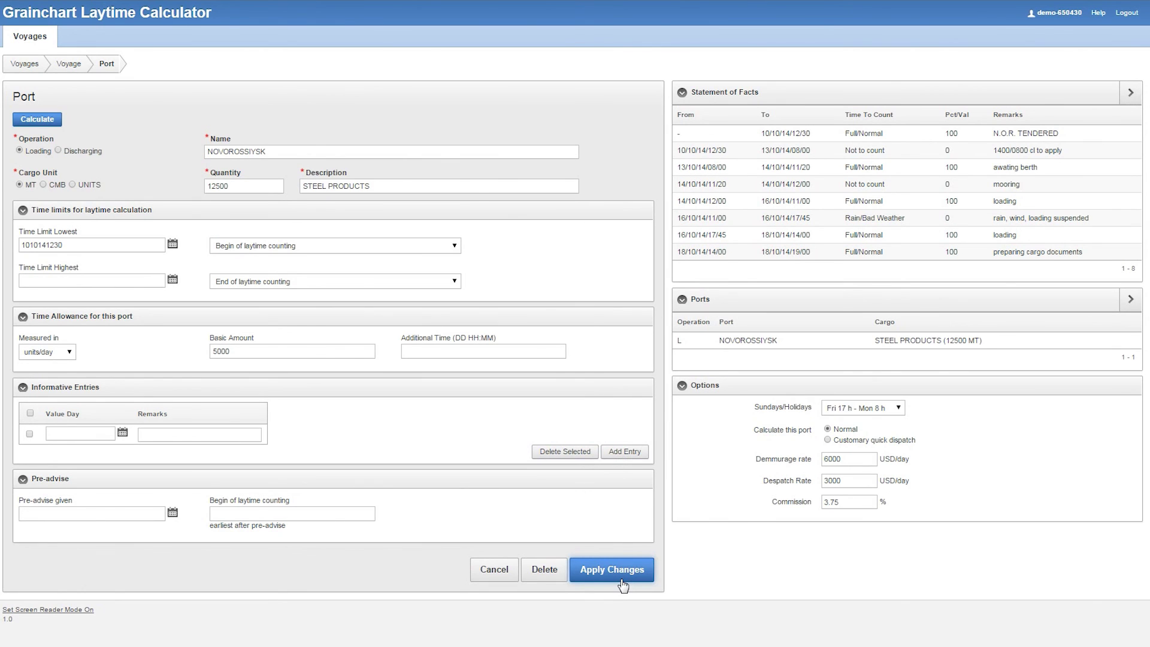
pyautogui.click(624, 453)
pyautogui.write('1610')
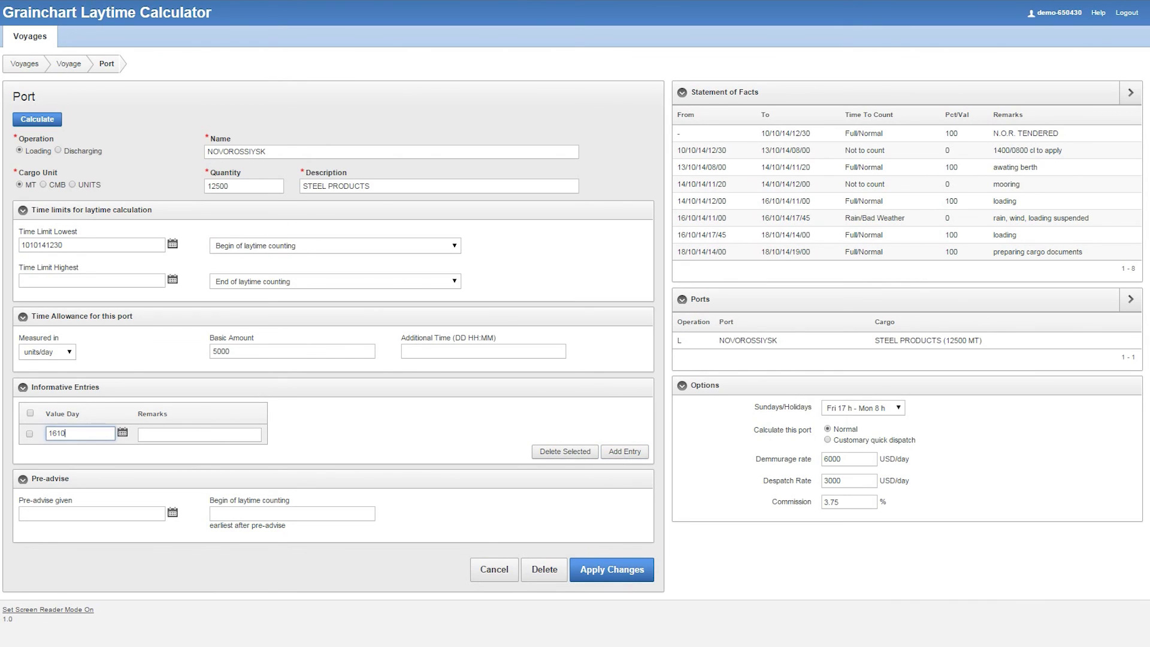
pyautogui.write('141230')
pyautogui.press('Tab')
pyautogui.write('lack of labor')
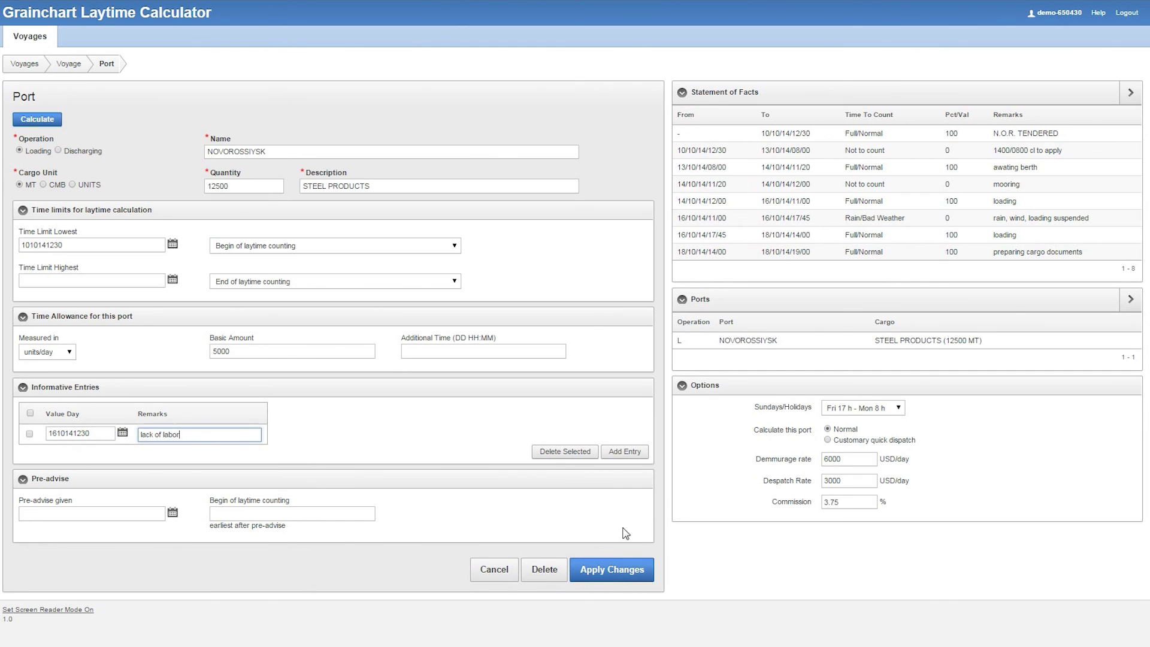
pyautogui.click(628, 579)
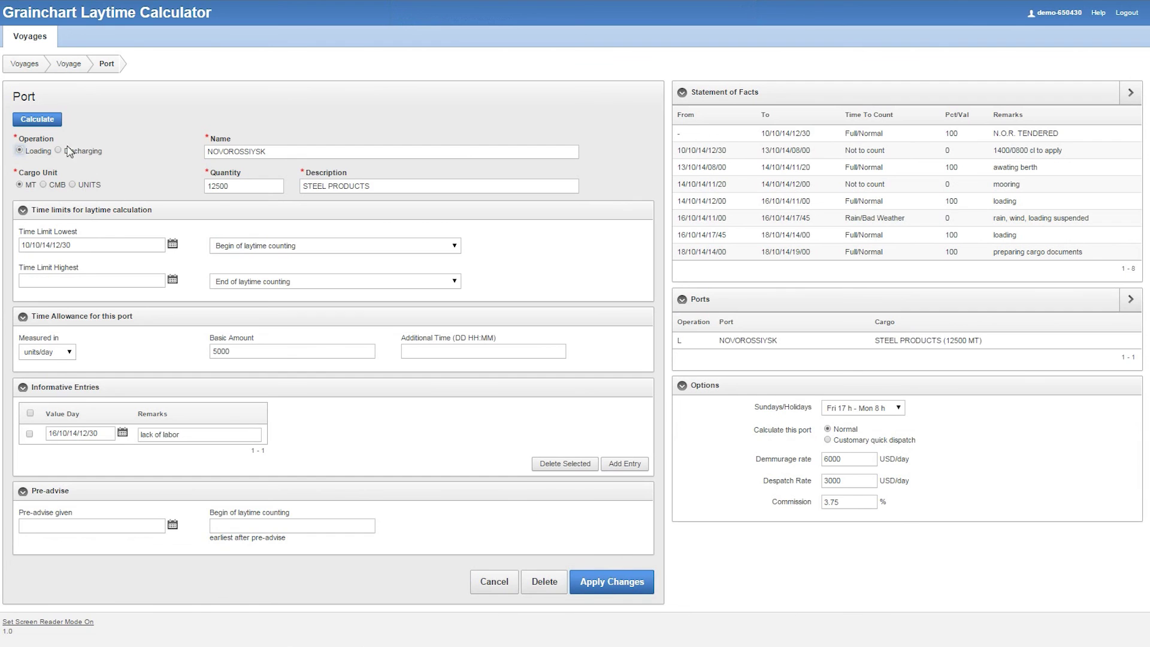
# - Calculate the port's laytime and review the report's calculation table, time totals and demurrage and despatch results
pyautogui.click(47, 119)
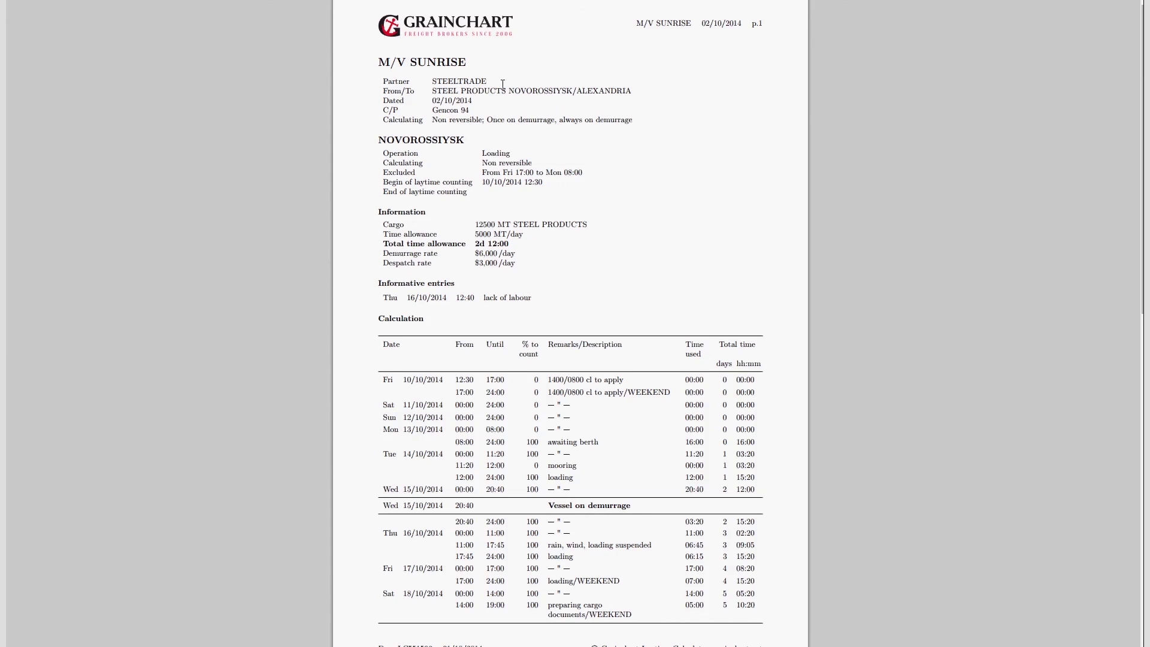
pyautogui.scroll(-3, 559, 359)
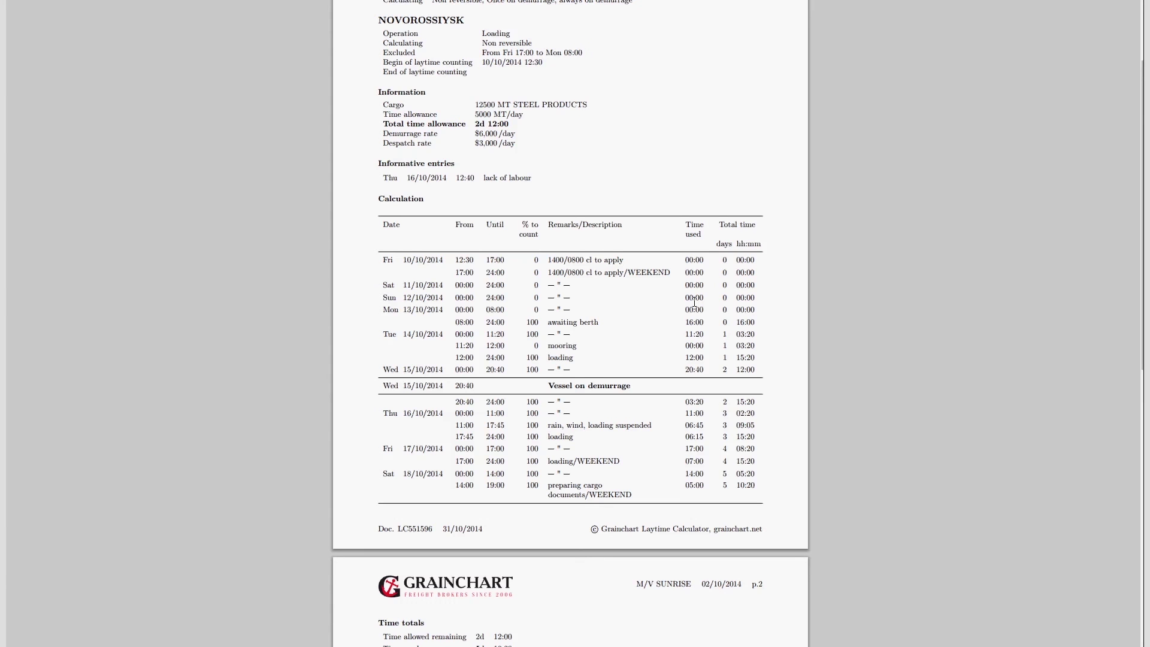
pyautogui.scroll(-5, 554, 378)
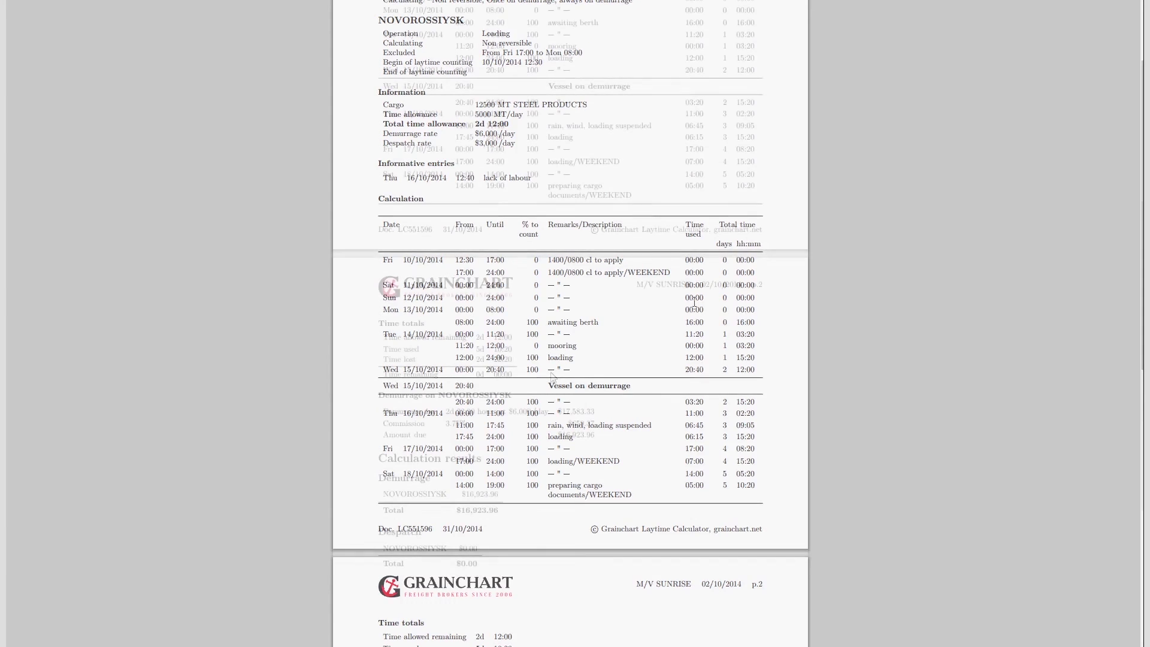